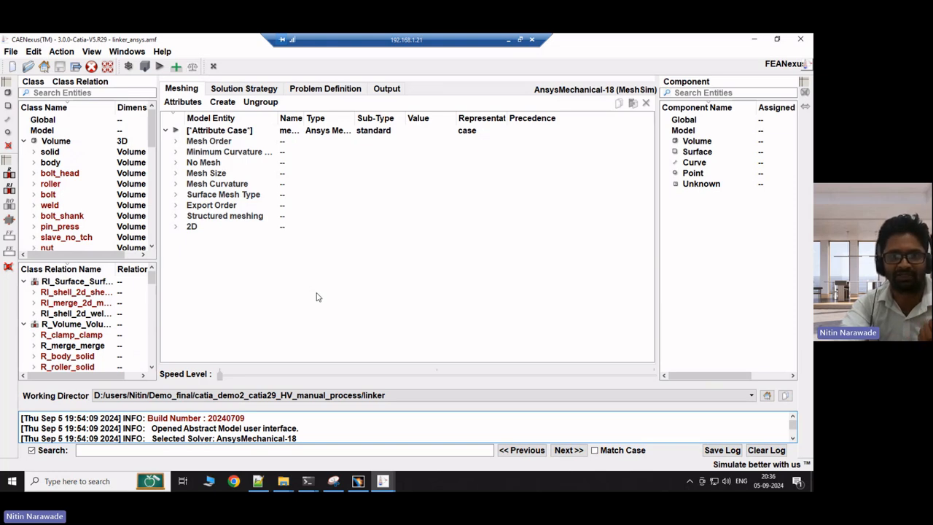
Examine the amb, CAD geometry, modeler and version entries in cnprep_input.xml.
left_click(358, 482)
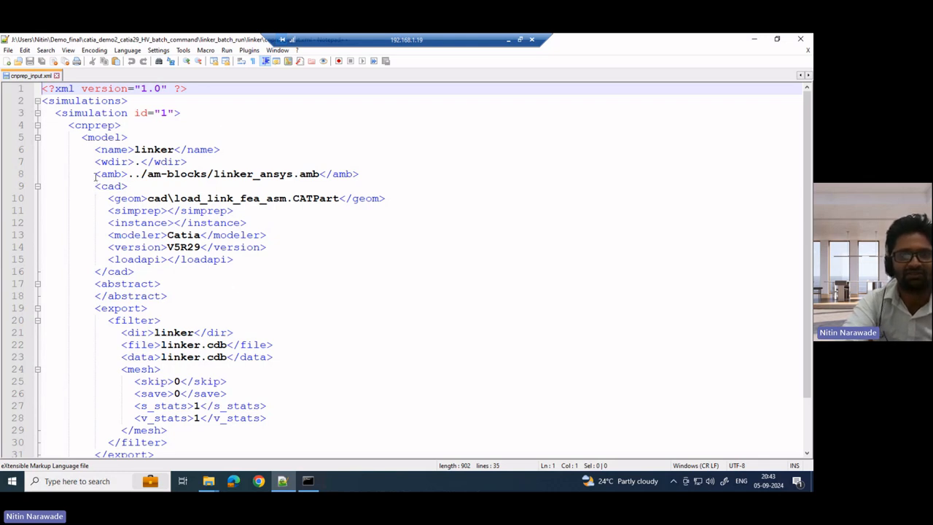
left_click_drag(95, 174, 360, 173)
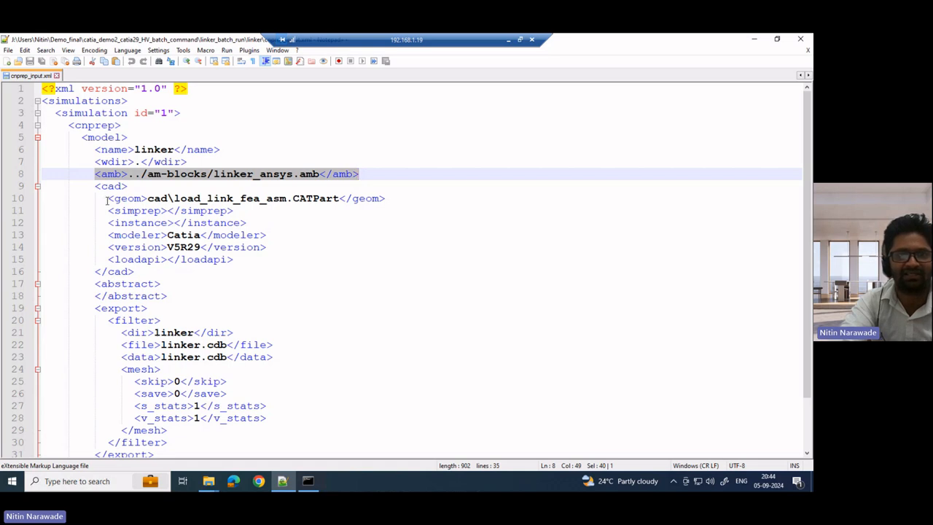
left_click_drag(107, 198, 392, 198)
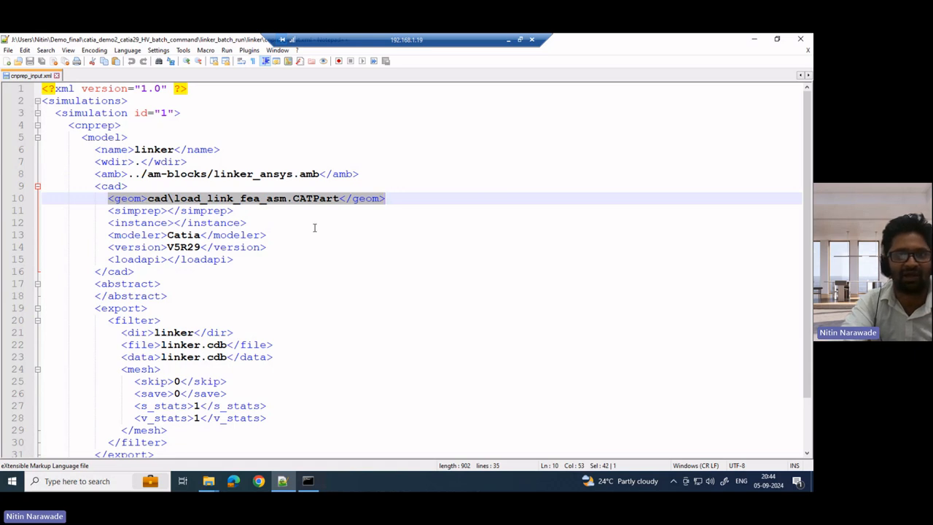
left_click(109, 234)
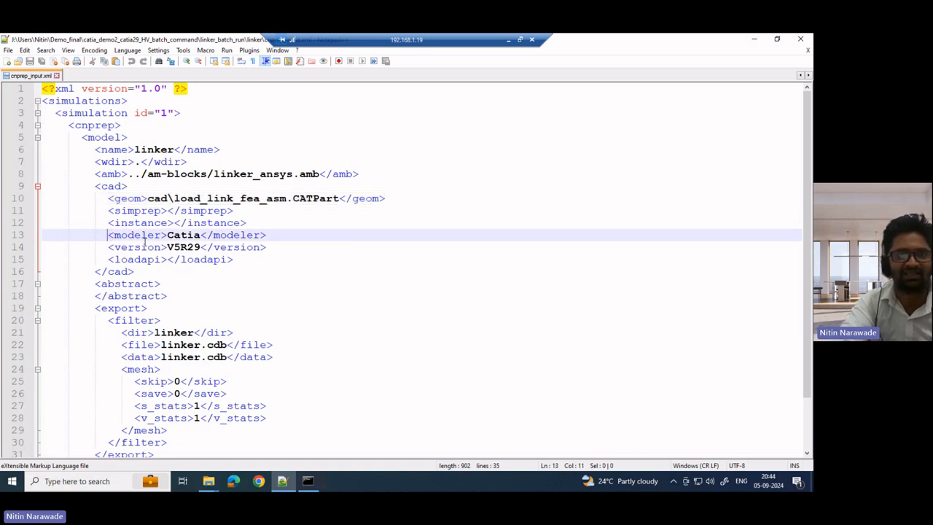
key("shift+Down")
key("shift+End")
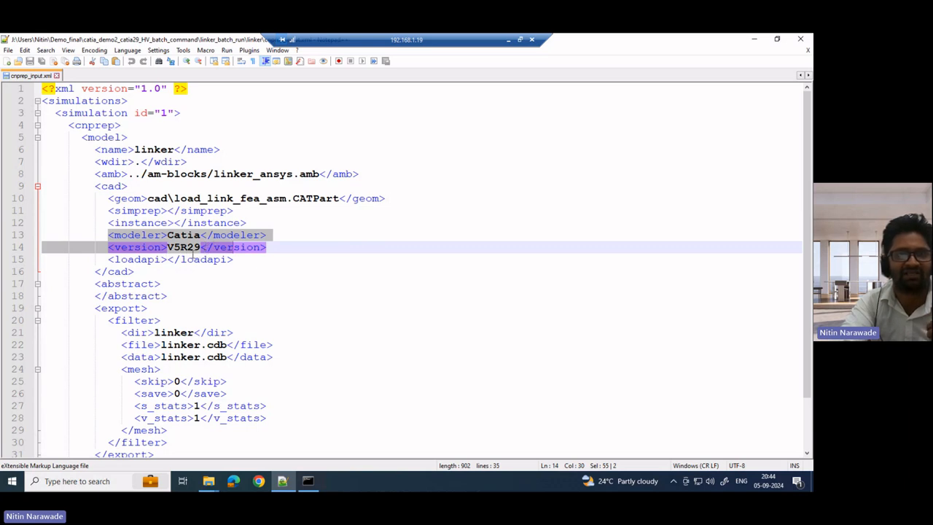
left_click(247, 266)
left_click_drag(95, 174, 121, 174)
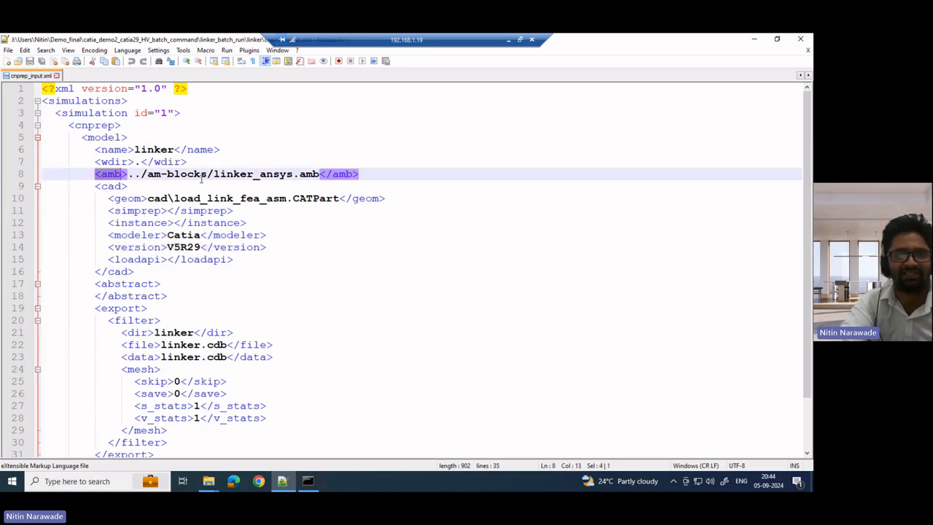
left_click_drag(202, 178, 325, 175)
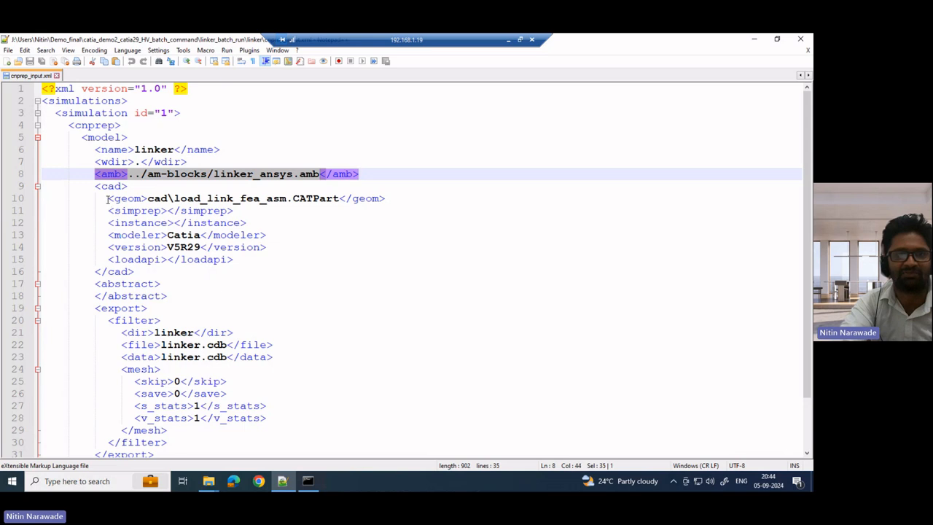
left_click_drag(107, 198, 353, 198)
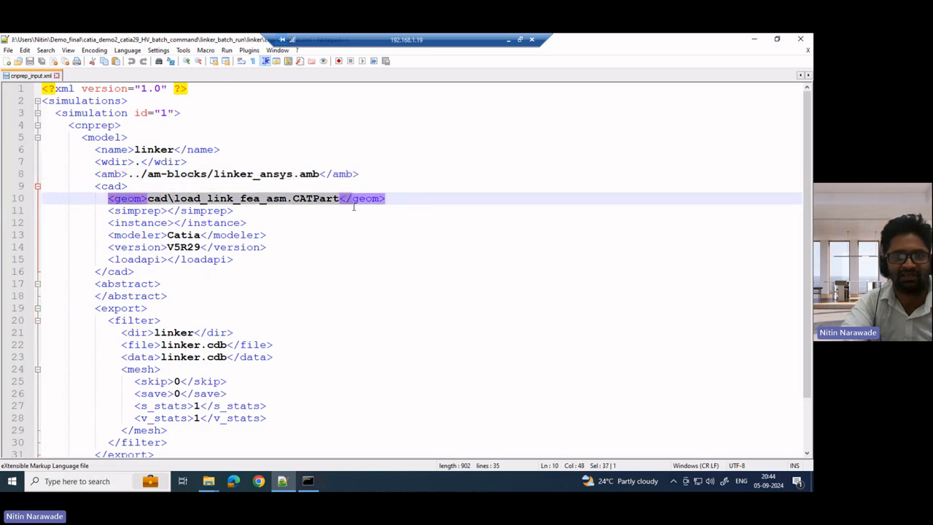
left_click(255, 268)
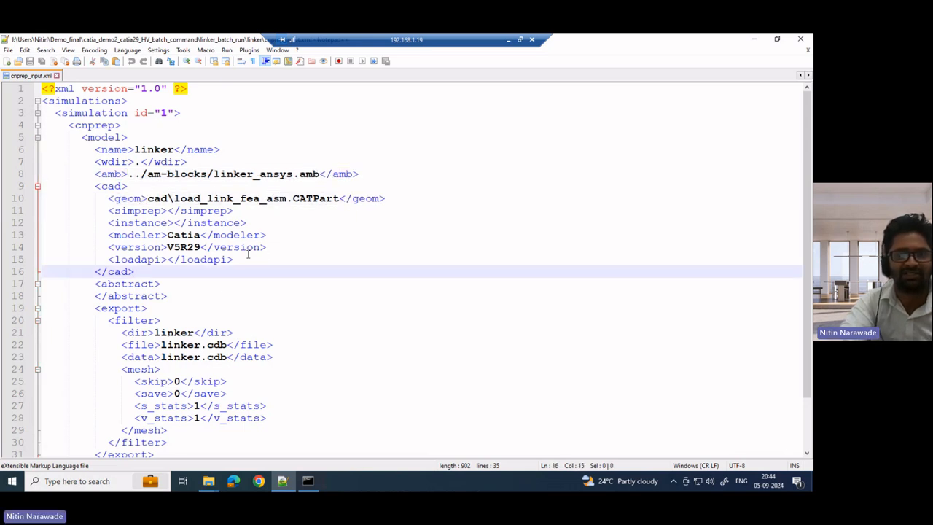
Switch to the CAENexus command prompt and run cnAutorun -prep in the linker folder.
left_click(306, 483)
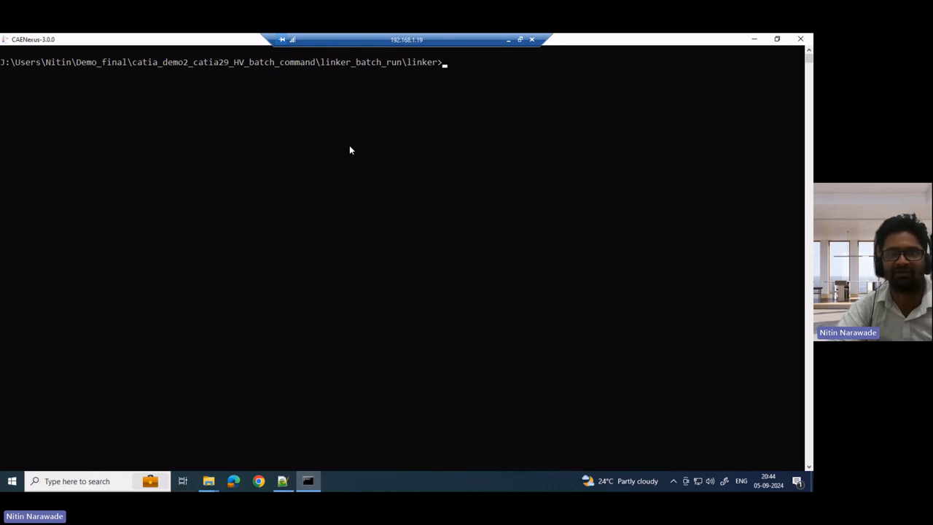
type("cn")
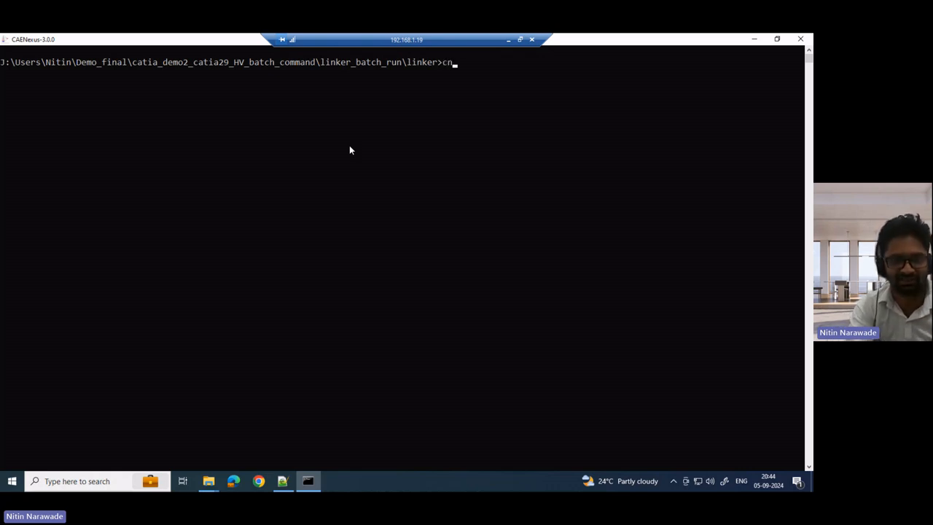
type("Autorun ")
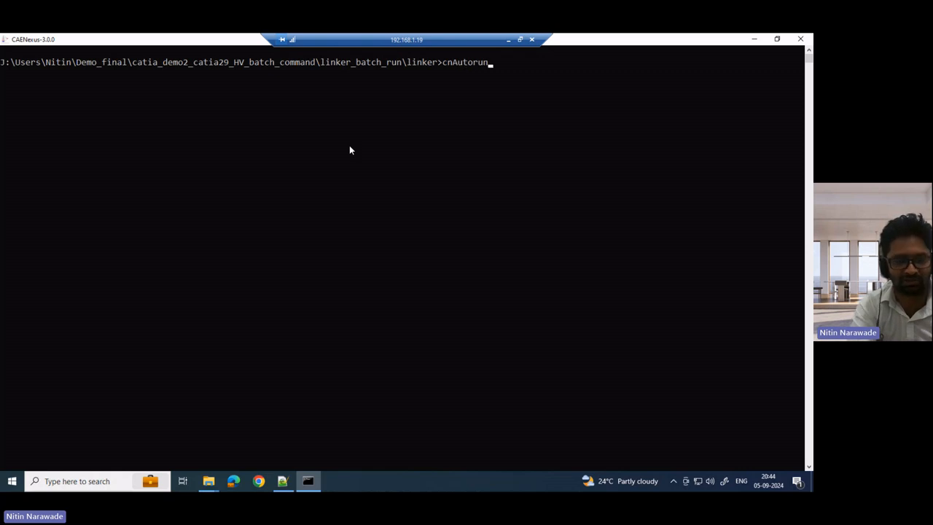
type("-prep")
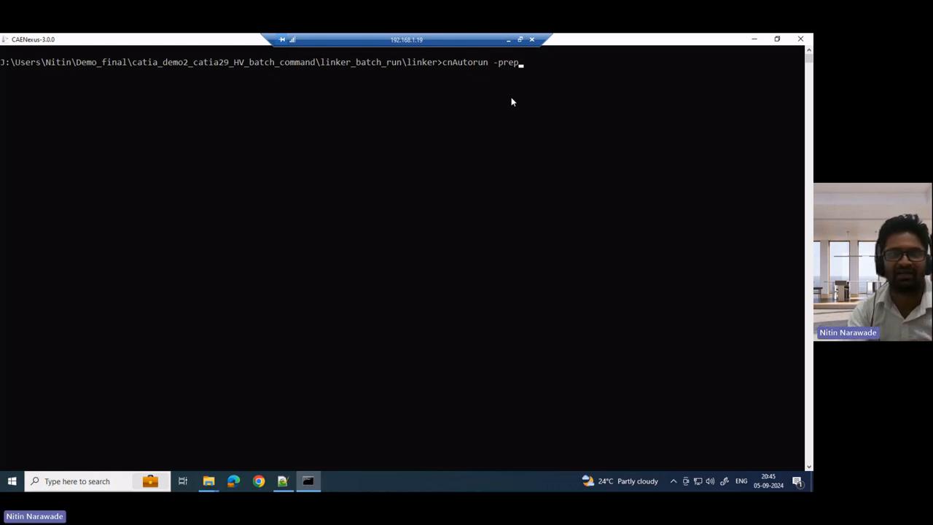
key("Return")
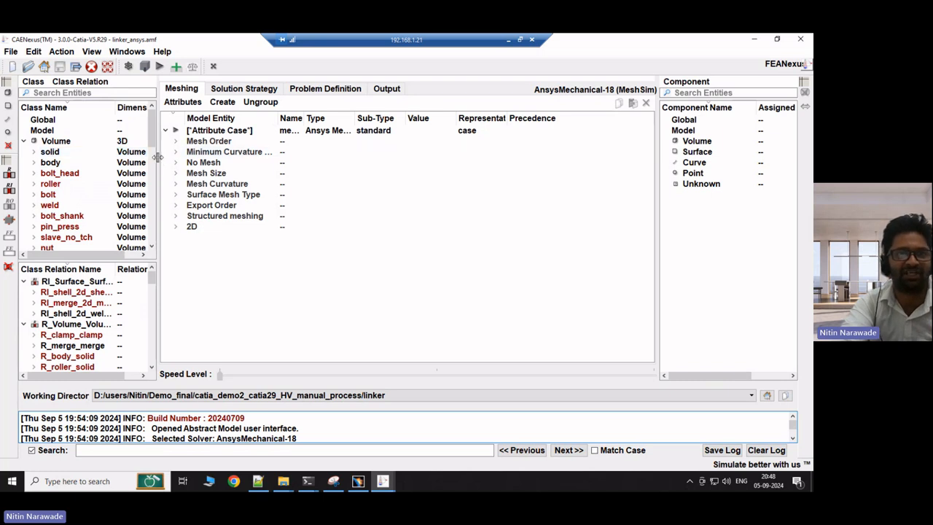
Widen the class list, look through its volume and surface classes, and expand the solid class.
left_click_drag(157, 157, 201, 153)
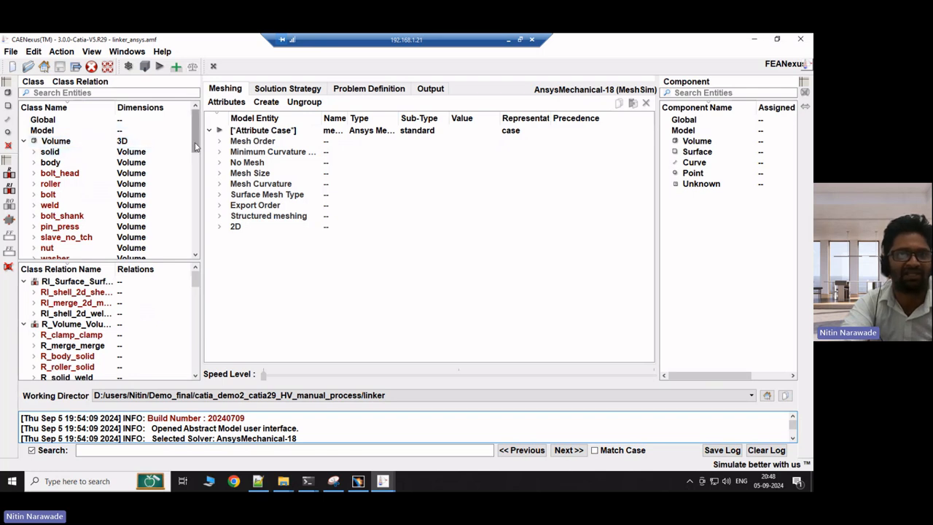
left_click_drag(195, 146, 195, 247)
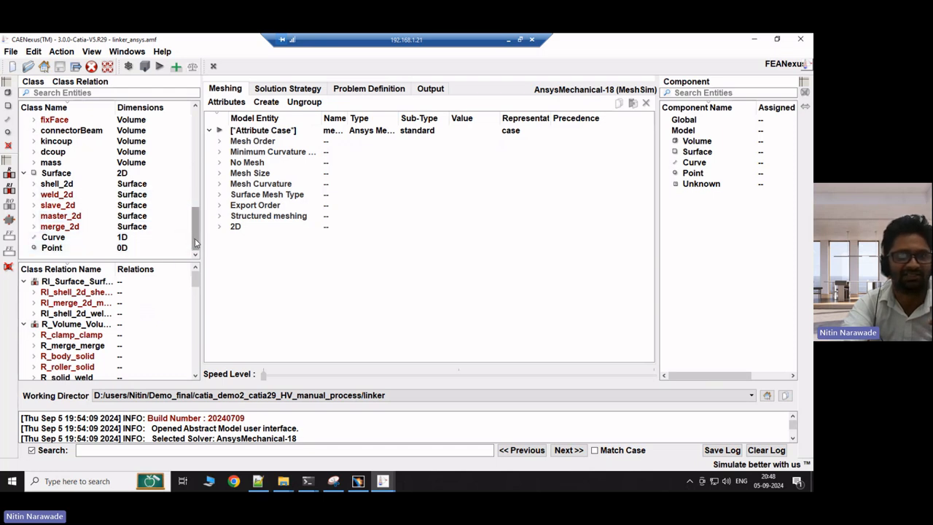
left_click_drag(196, 239, 199, 137)
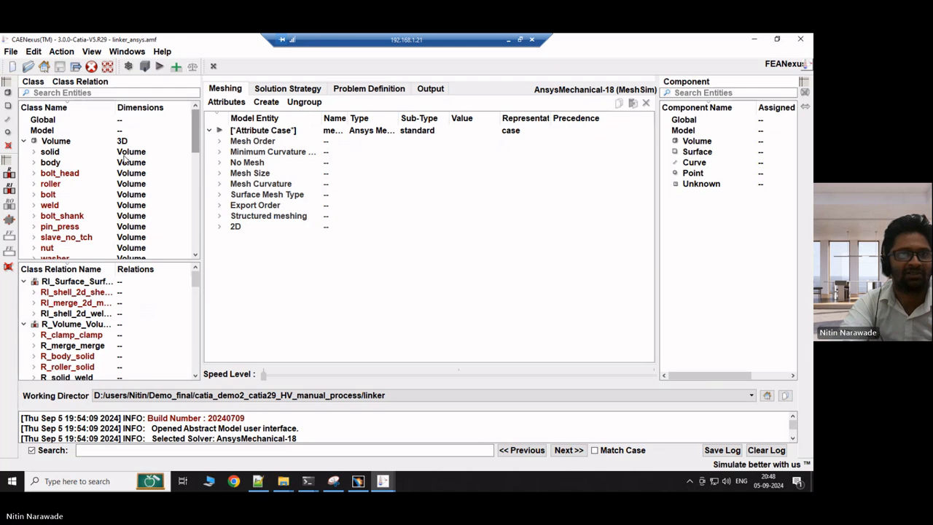
left_click(33, 152)
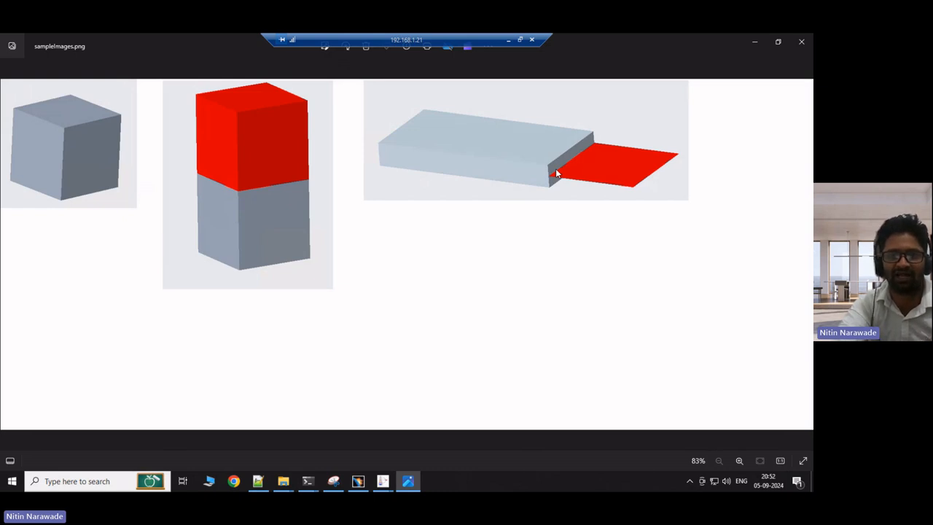
Switch back to linker_ansys.amf in CAENexus and examine its Meshing, Solution Strategy, Problem Definition and Output attributes.
mouse_move(382, 484)
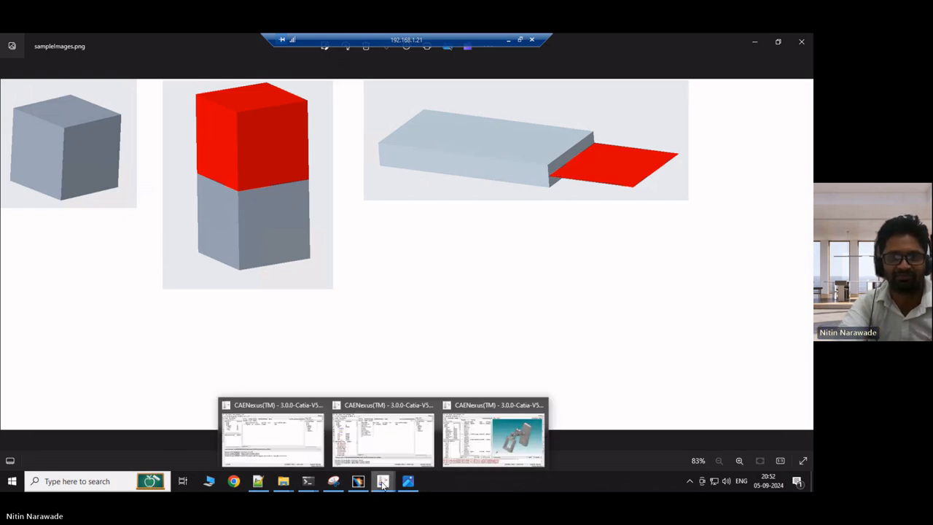
left_click(365, 432)
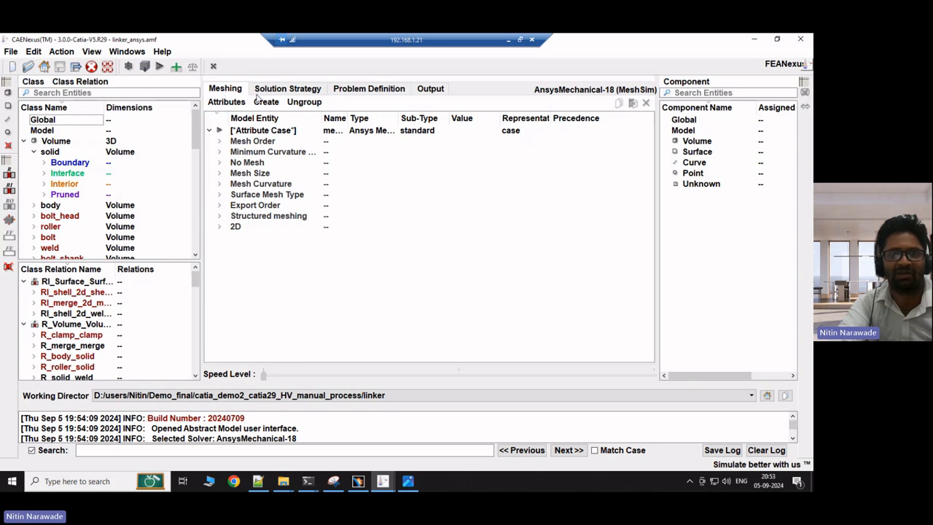
left_click(284, 90)
left_click(365, 91)
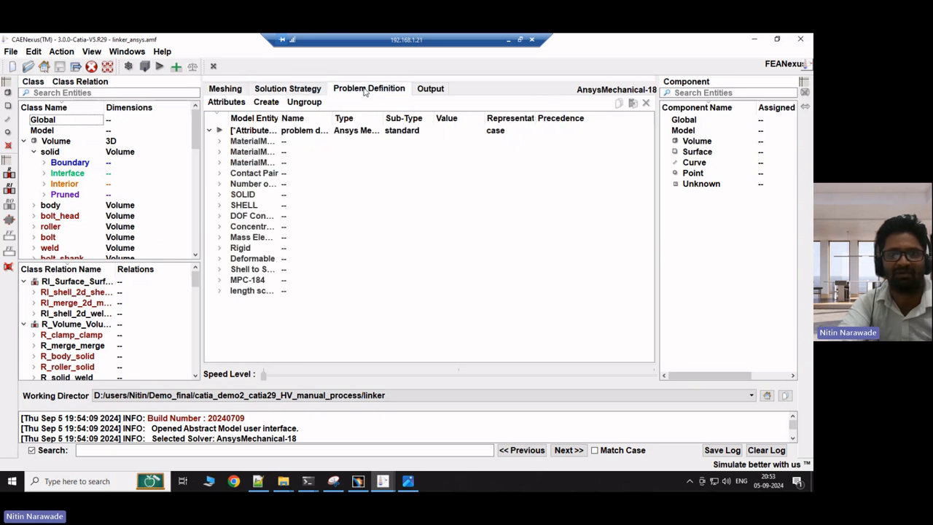
left_click(430, 91)
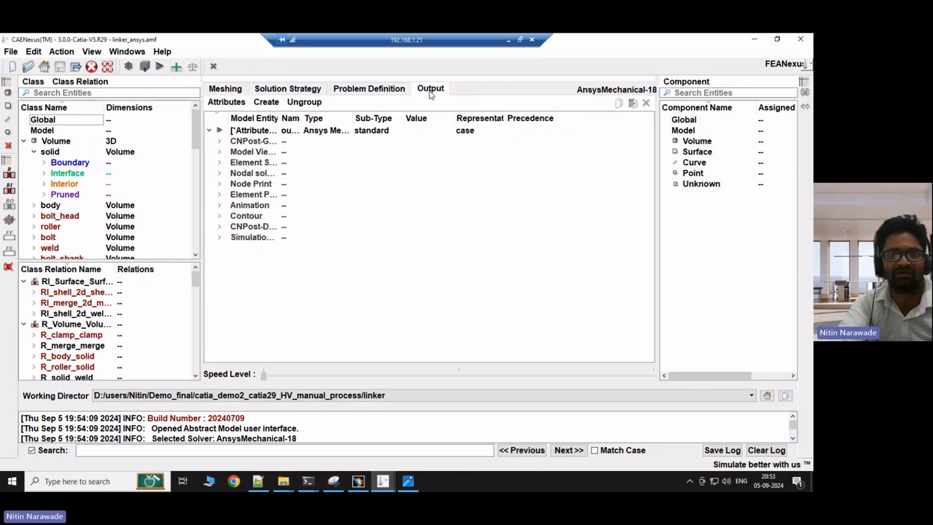
left_click(226, 90)
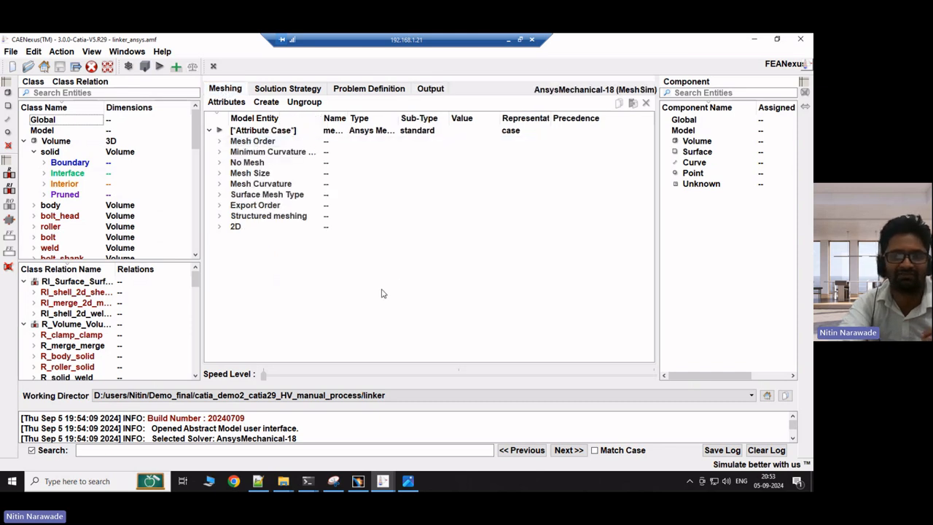
left_click(286, 91)
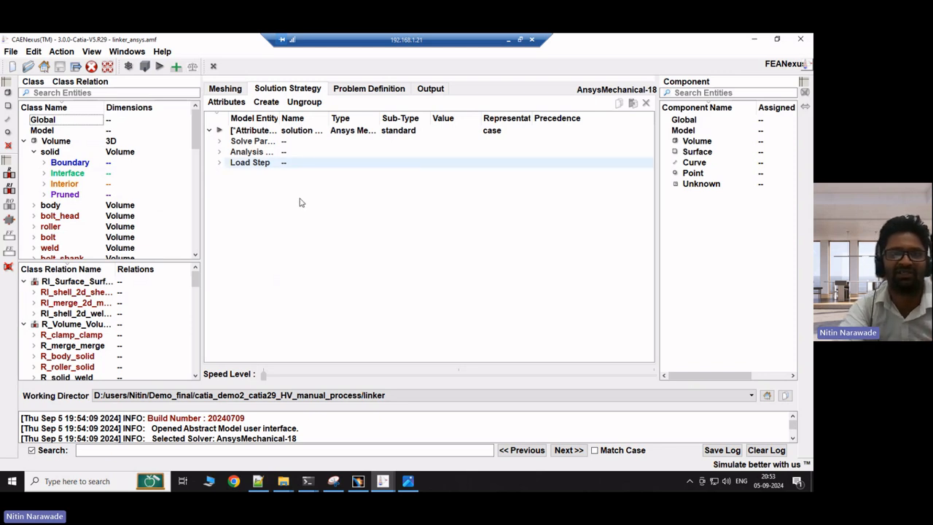
left_click(384, 89)
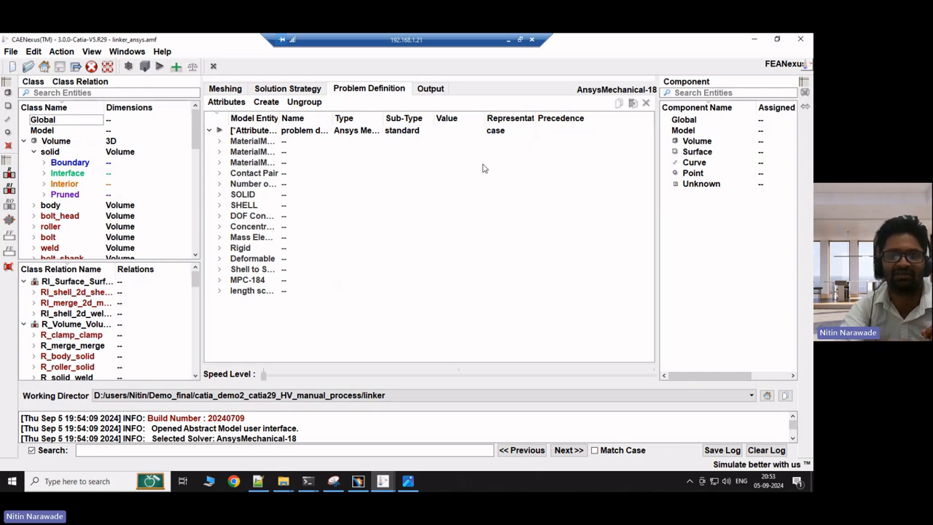
left_click(438, 92)
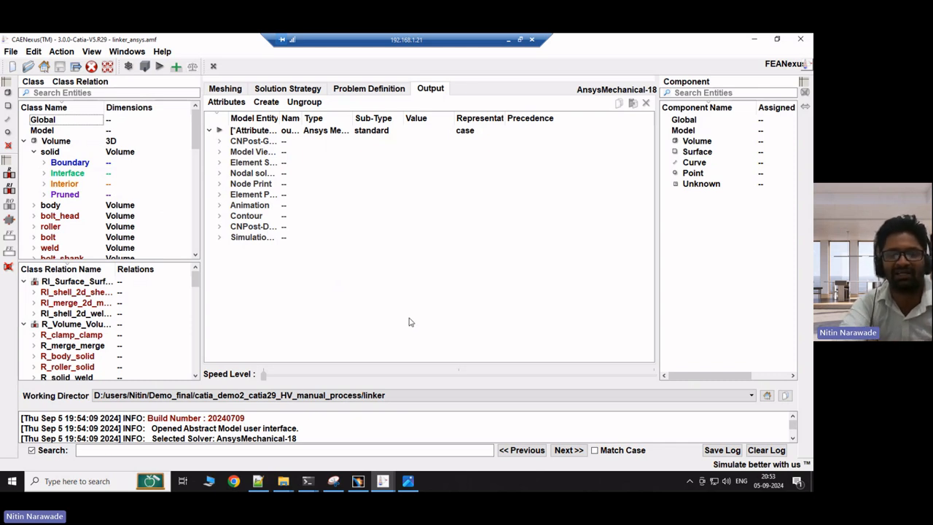
Inspect the solid class's Mesh Size attribute under Meshing, enlarging its editor to read the full value expression.
left_click(227, 89)
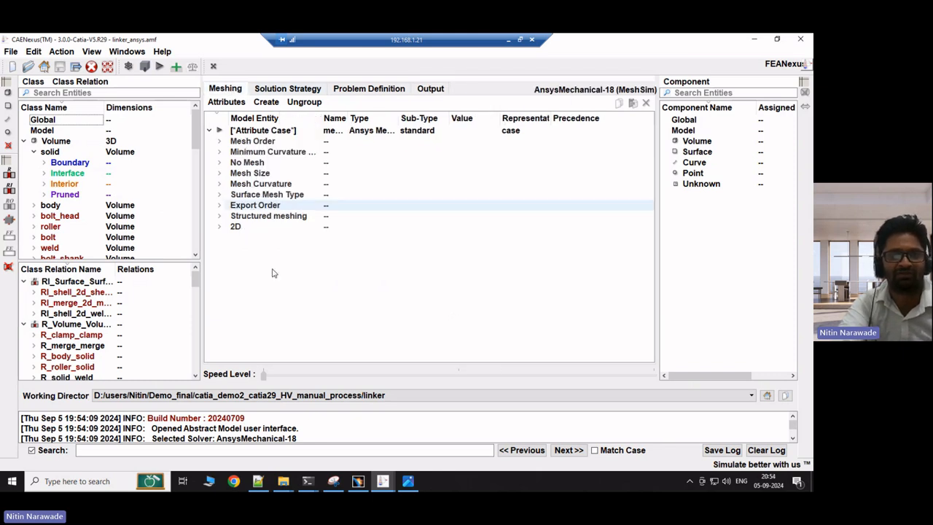
left_click(219, 174)
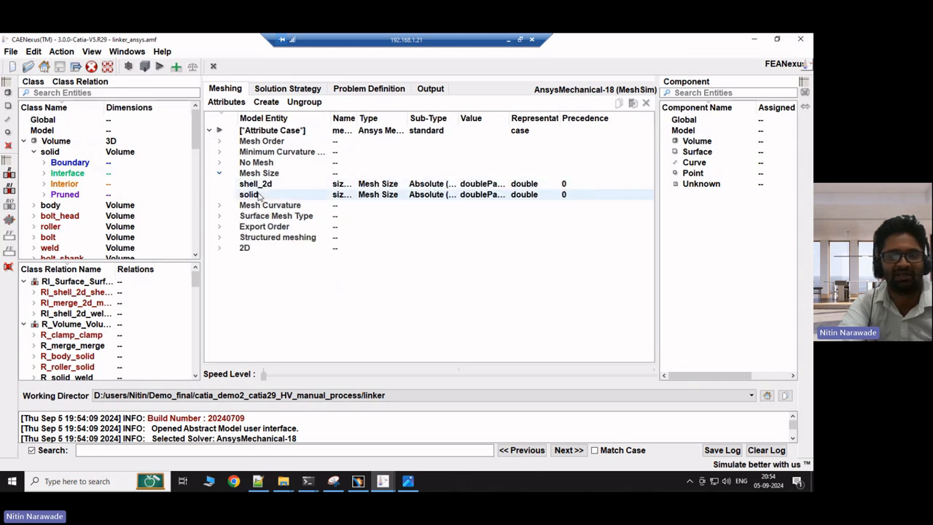
double_click(250, 194)
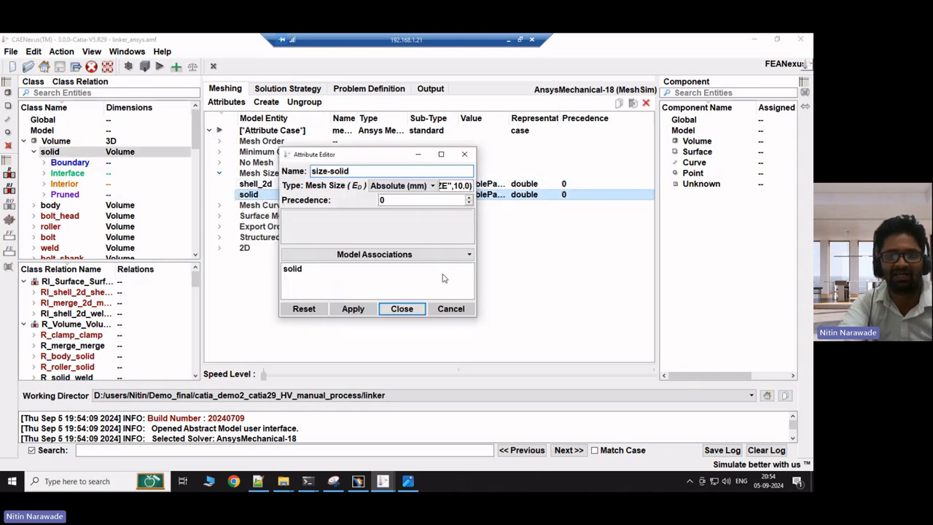
left_click_drag(474, 316, 555, 343)
left_click_drag(628, 381, 655, 393)
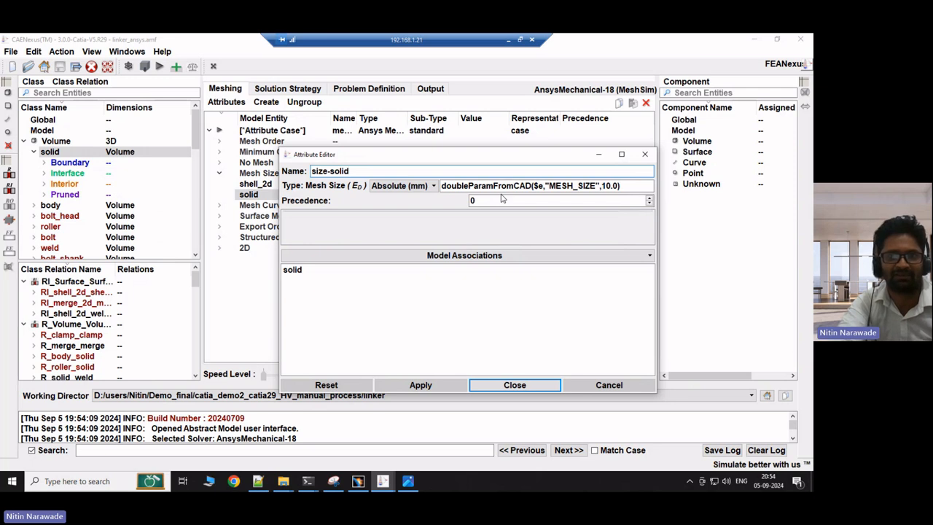
left_click(513, 385)
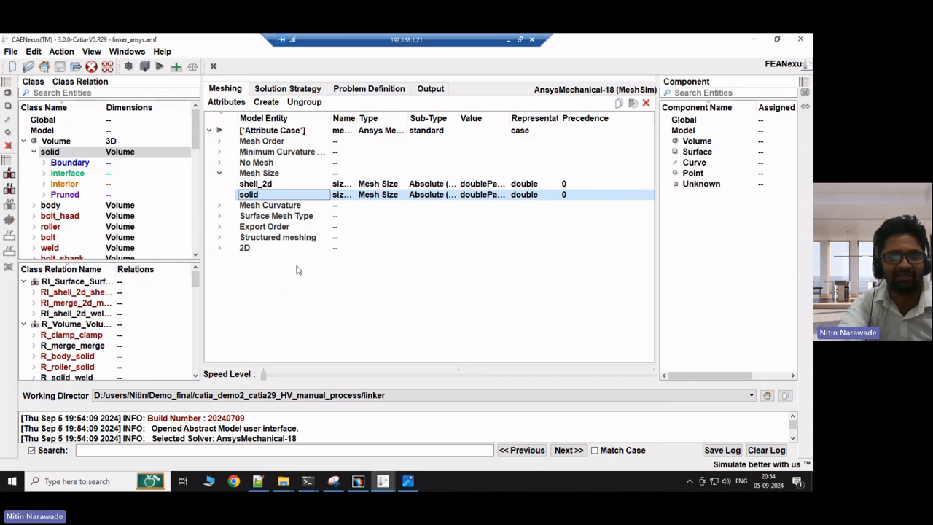
Inspect the Surface Mesh Type attribute assigned to the pruned 2D of shell_2d.
left_click(220, 217)
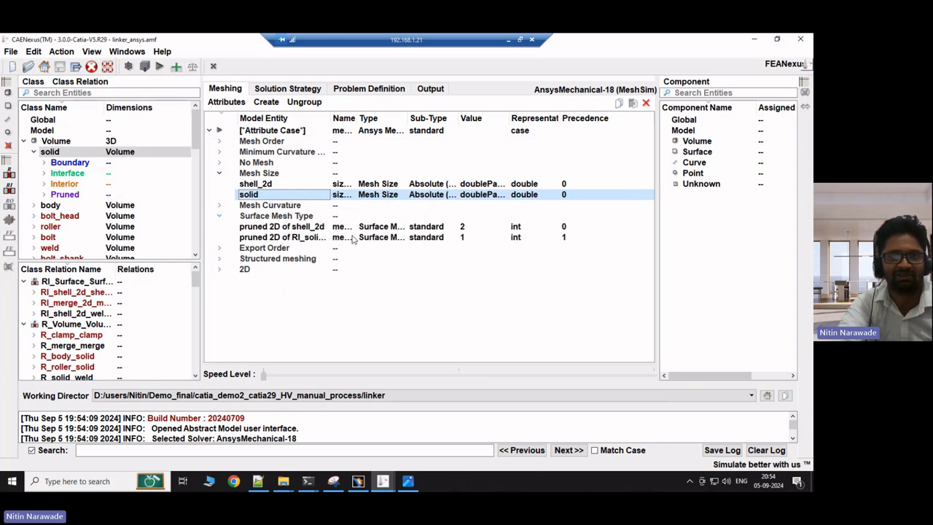
double_click(311, 228)
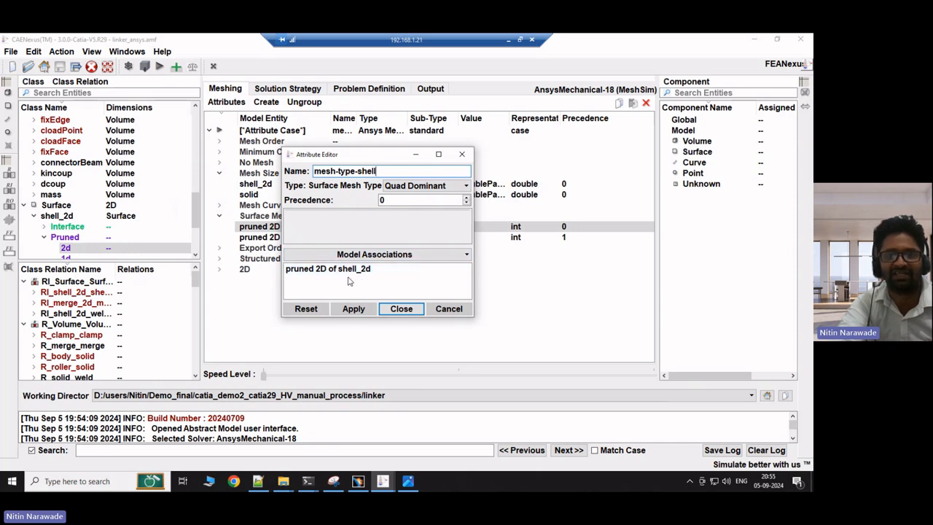
left_click(401, 308)
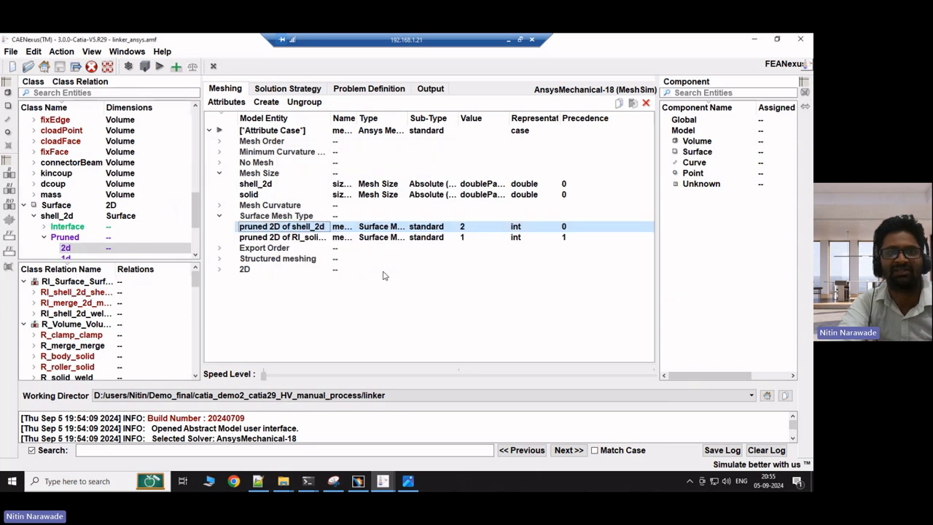
Inspect the first Global static Analysis Type attribute under Solution Strategy, widening the Model Entity column to read the names.
left_click(297, 89)
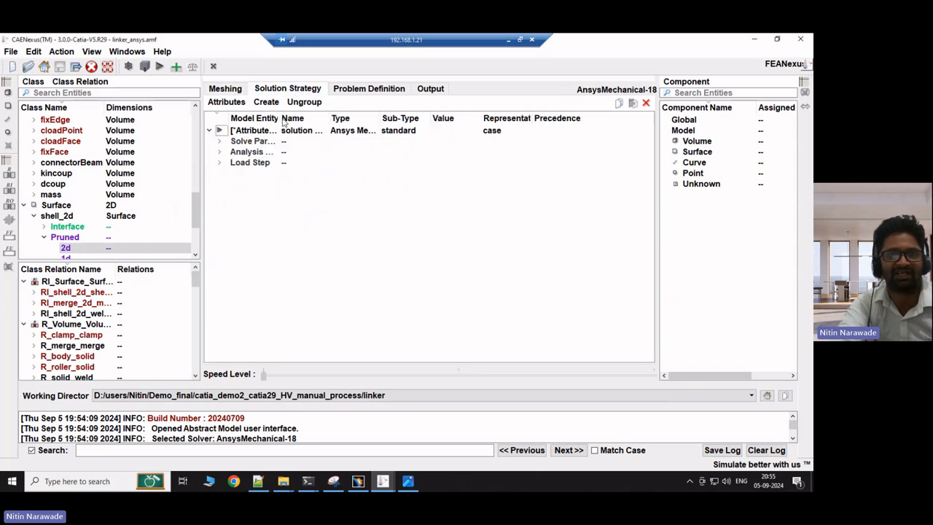
left_click_drag(279, 118, 367, 119)
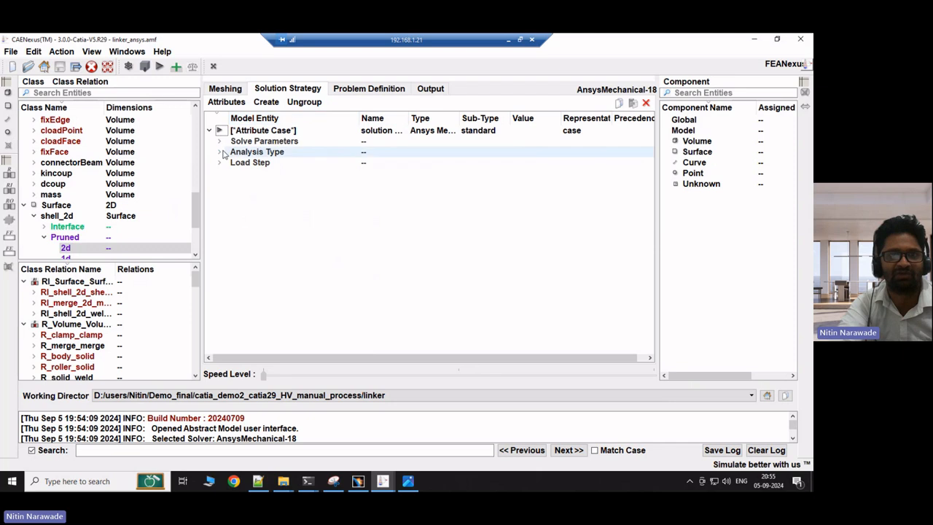
left_click(219, 151)
left_click(261, 166)
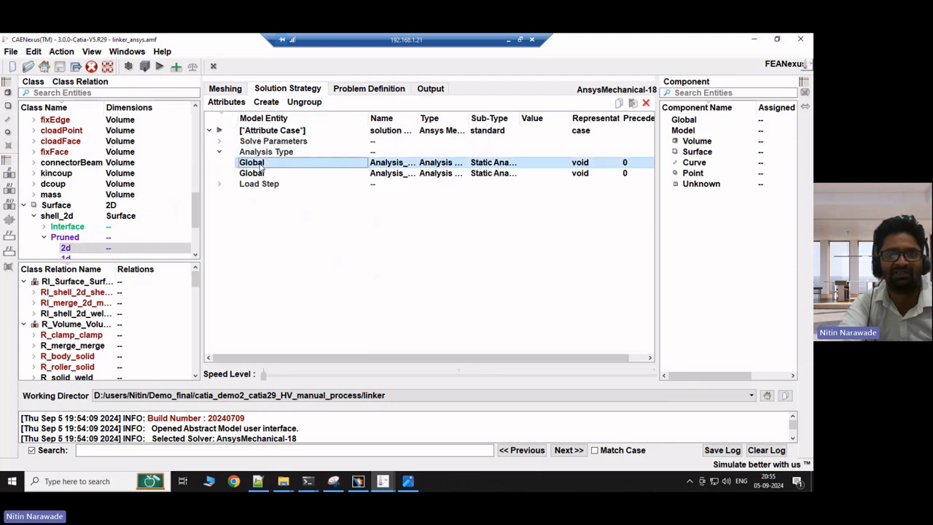
double_click(260, 166)
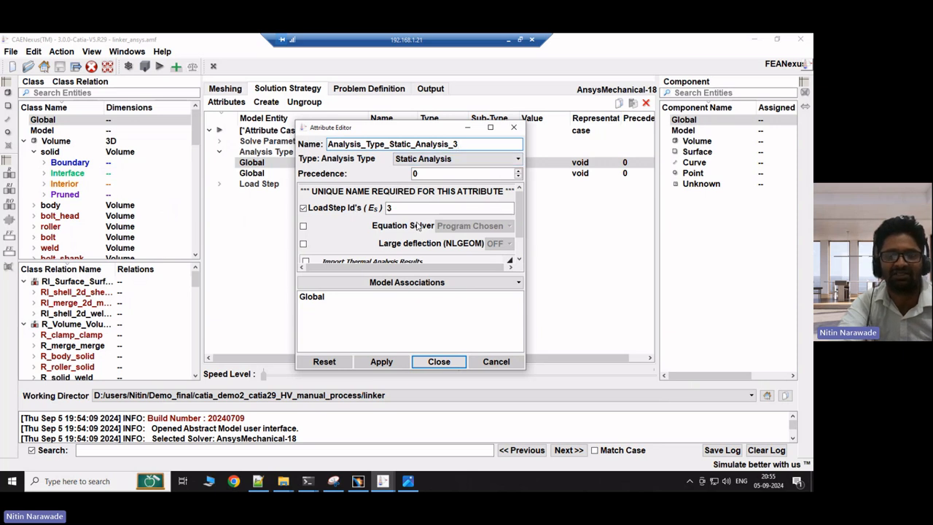
left_click(439, 362)
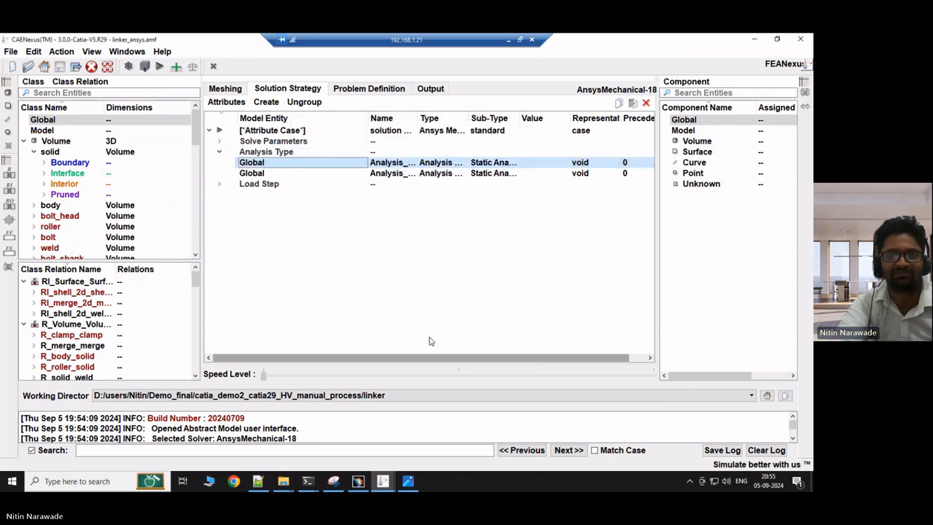
Inspect the SOLID attribute on the pruned 3D of solid under Problem Definition, enlarging its editor to review the element type and material model.
left_click(374, 88)
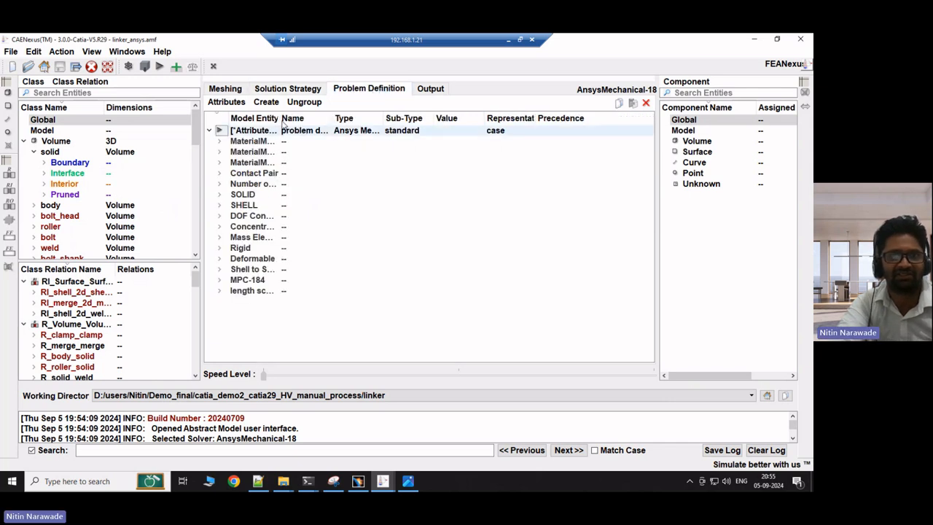
left_click_drag(283, 119, 387, 120)
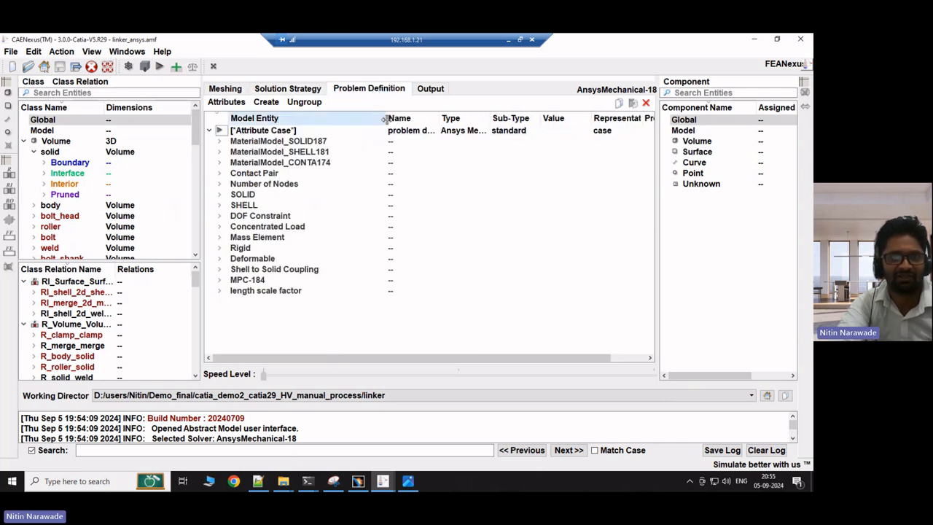
left_click(220, 194)
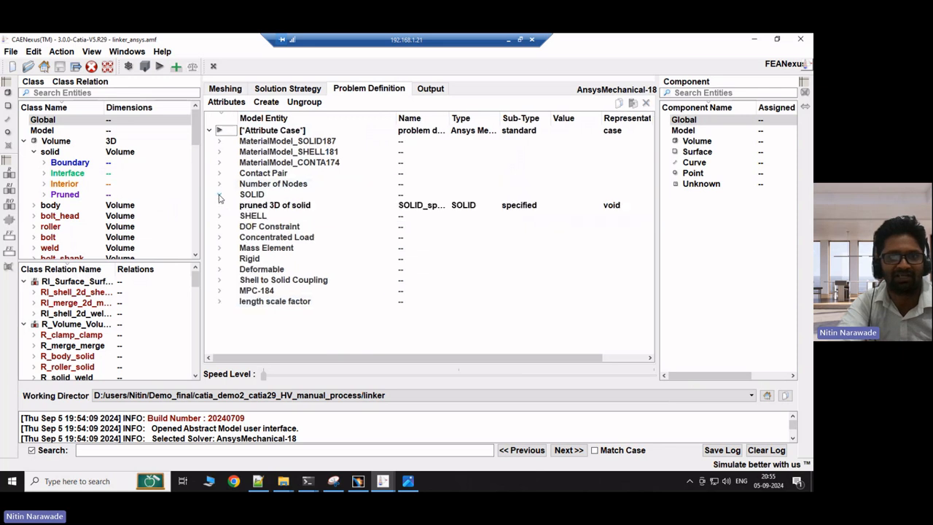
left_click(300, 207)
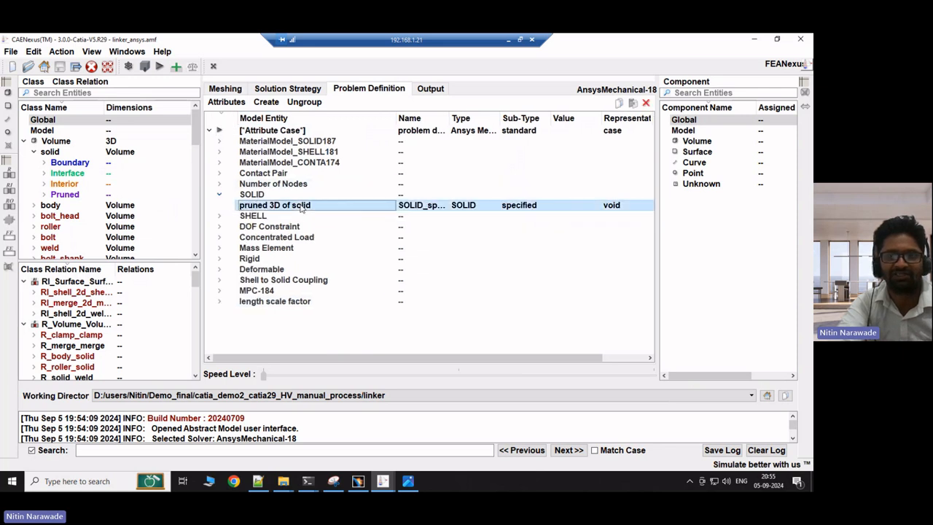
double_click(301, 206)
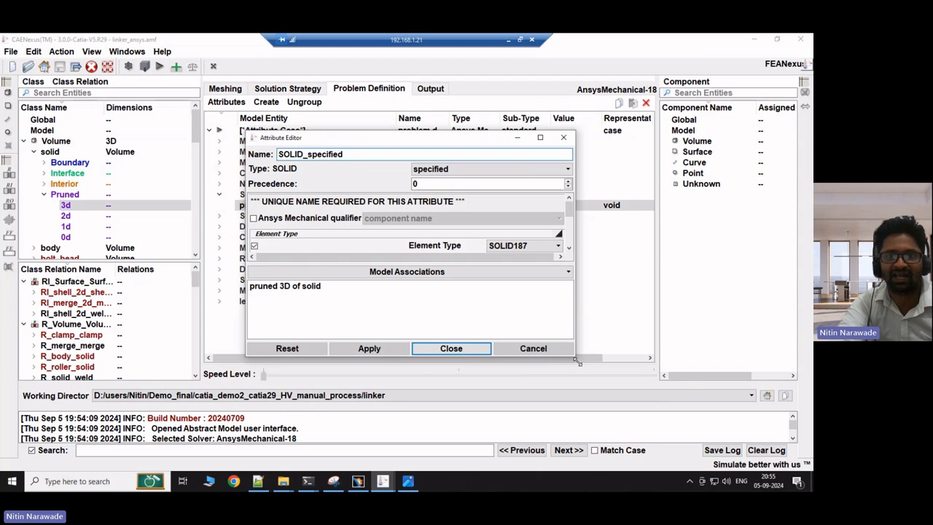
left_click_drag(578, 362, 607, 403)
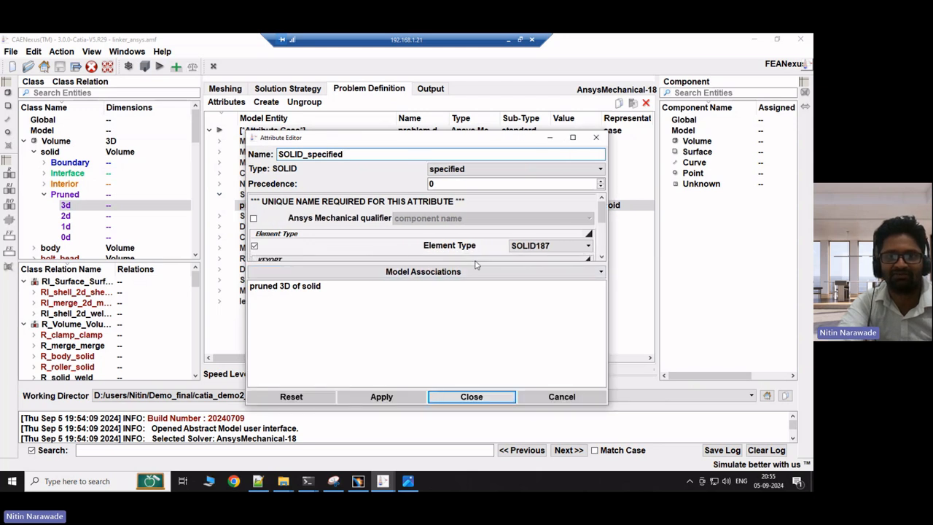
left_click_drag(470, 263, 470, 309)
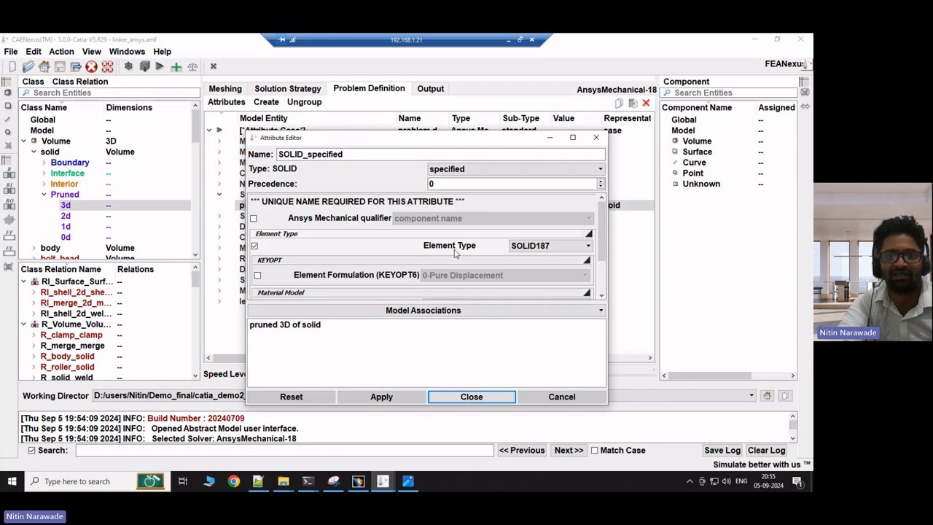
scroll(455, 252, "down", 2)
scroll(455, 252, "down", 2)
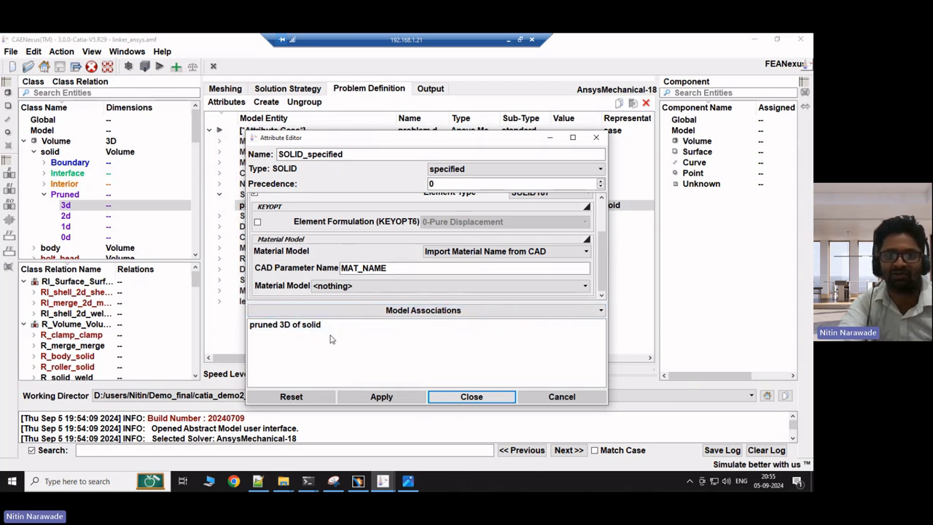
scroll(429, 277, "up", 1)
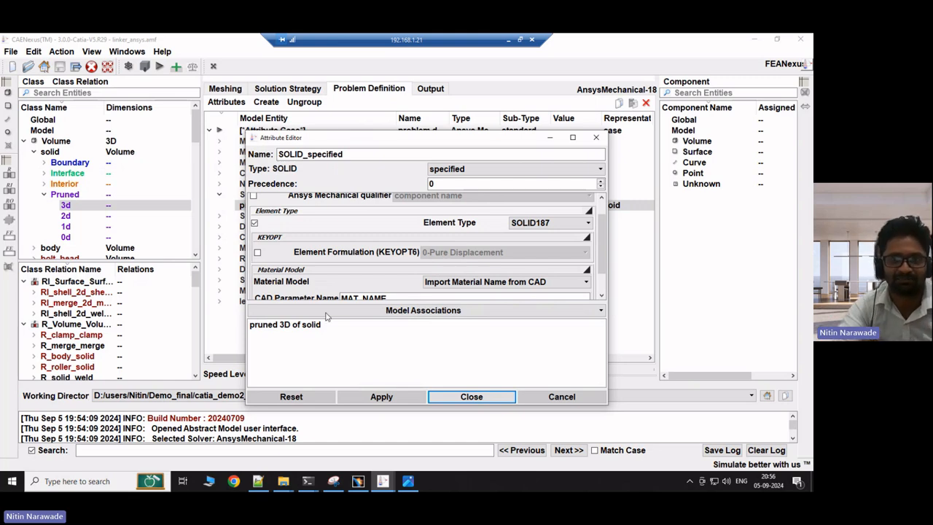
left_click(443, 398)
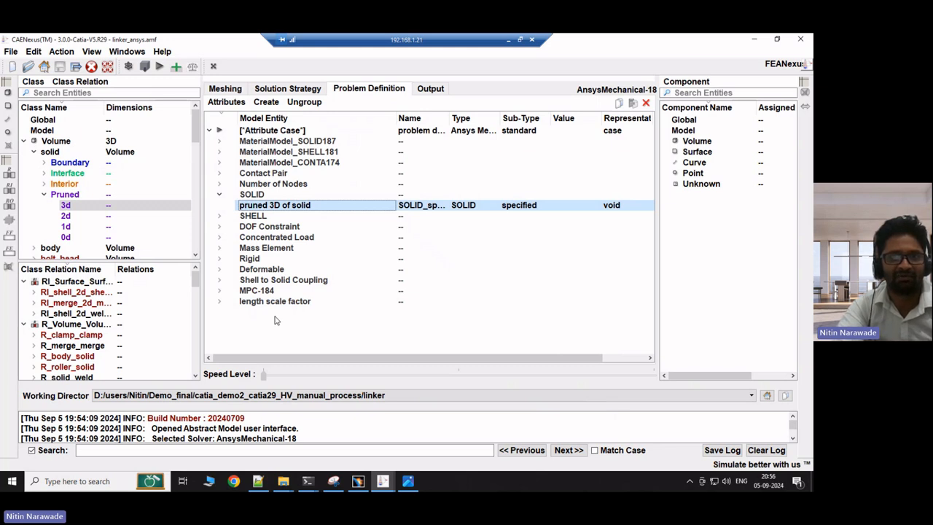
Inspect the first Concentrated Load attribute assigned to the solid side of R_cloadFace_solid, including its load step and force expressions.
left_click(219, 238)
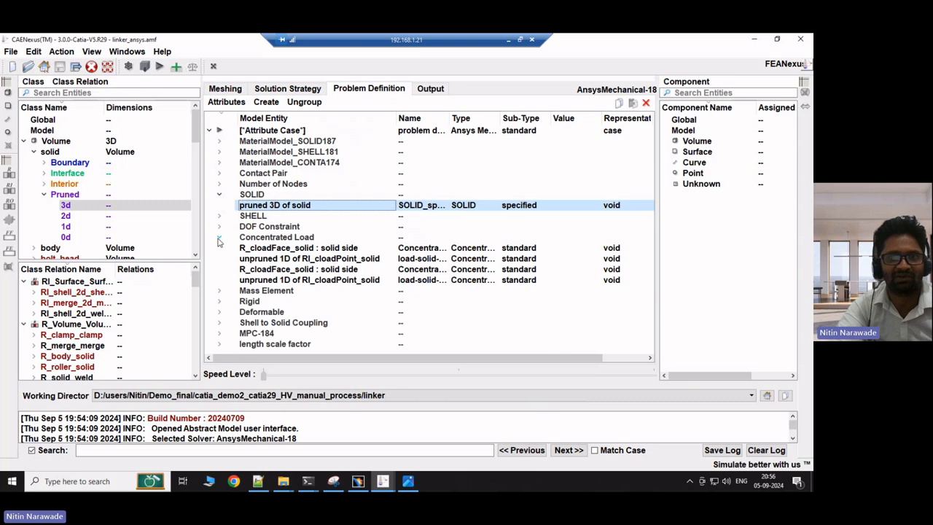
left_click(298, 250)
double_click(298, 249)
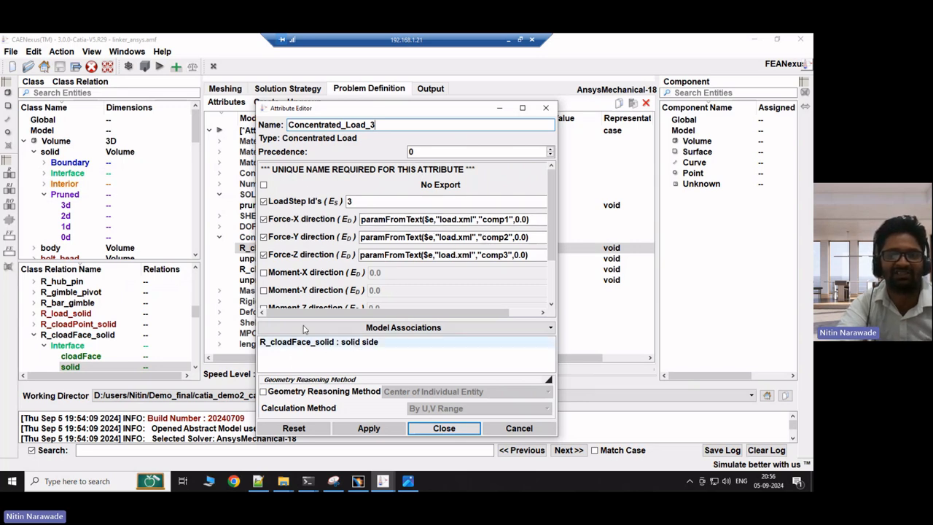
left_click(429, 428)
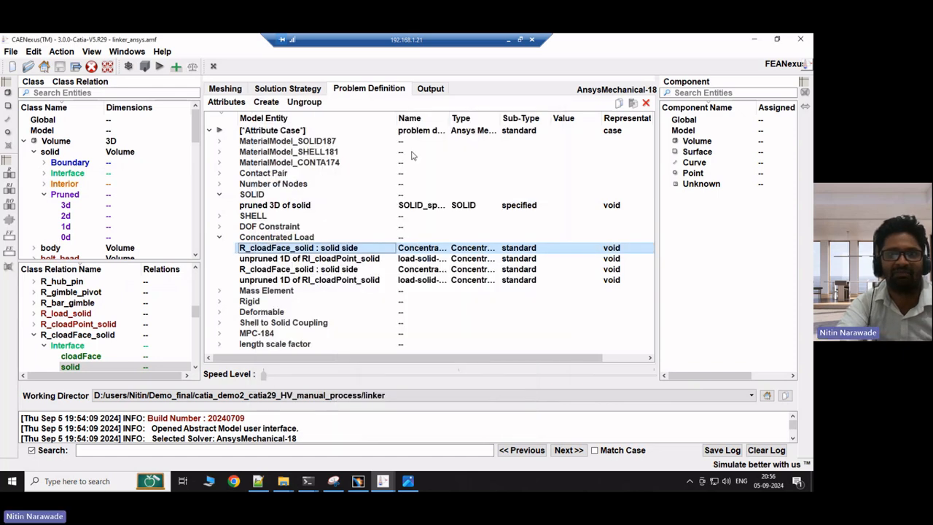
Examine the Output attributes and inspect the options of the first Element Solution (ESOL) attribute assigned to Model.
left_click(433, 90)
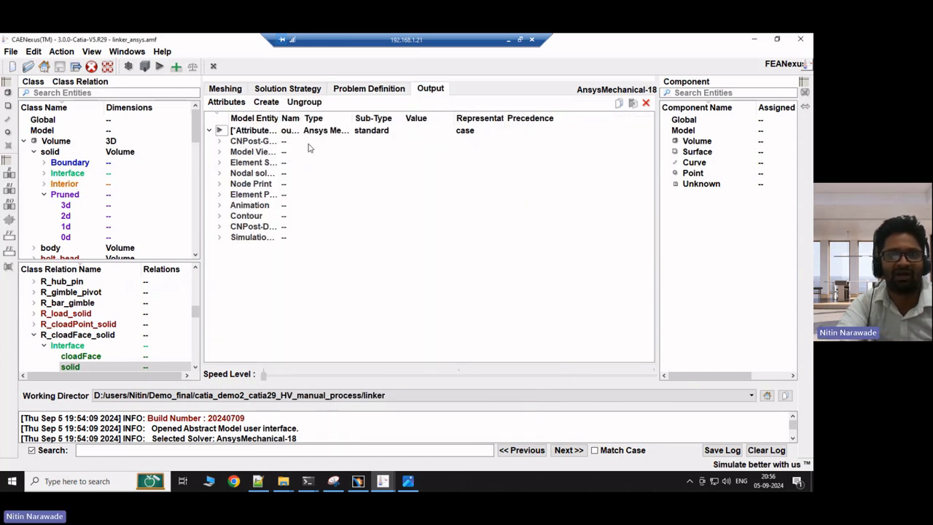
left_click_drag(285, 118, 336, 118)
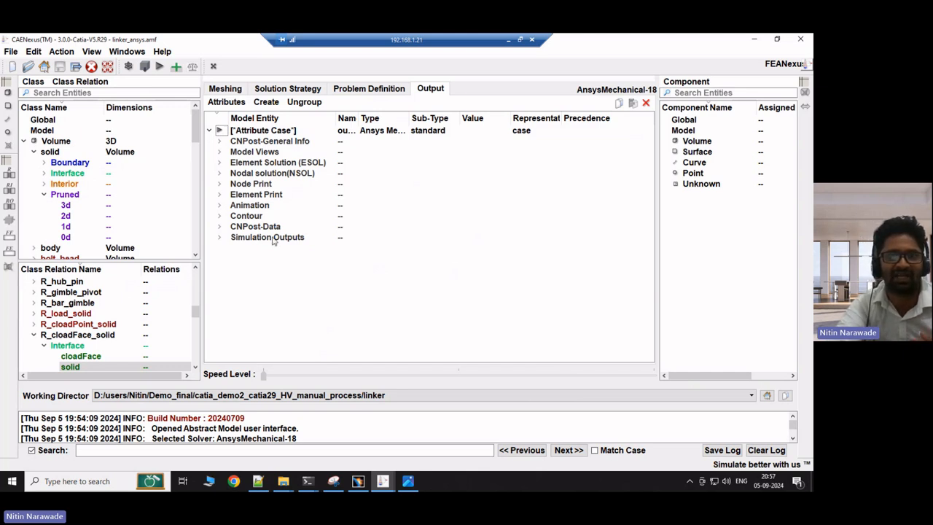
left_click(219, 162)
left_click(264, 175)
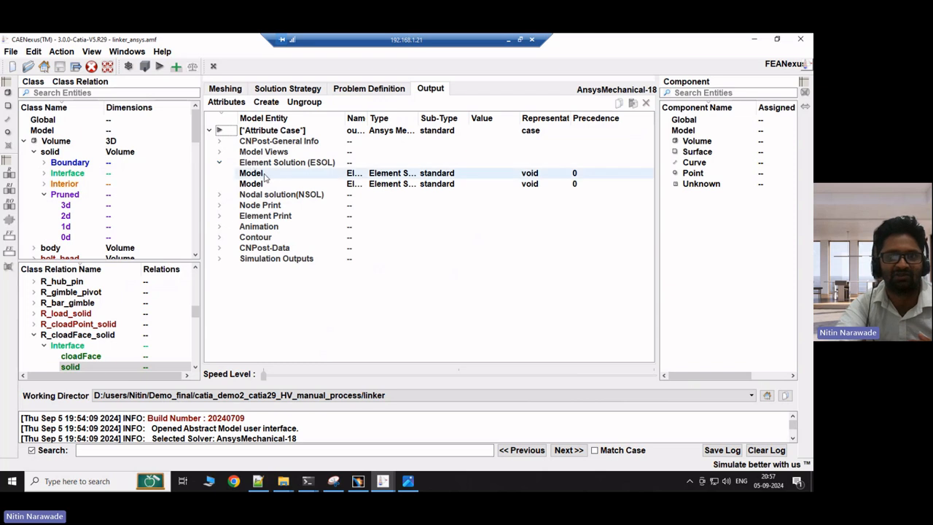
double_click(265, 175)
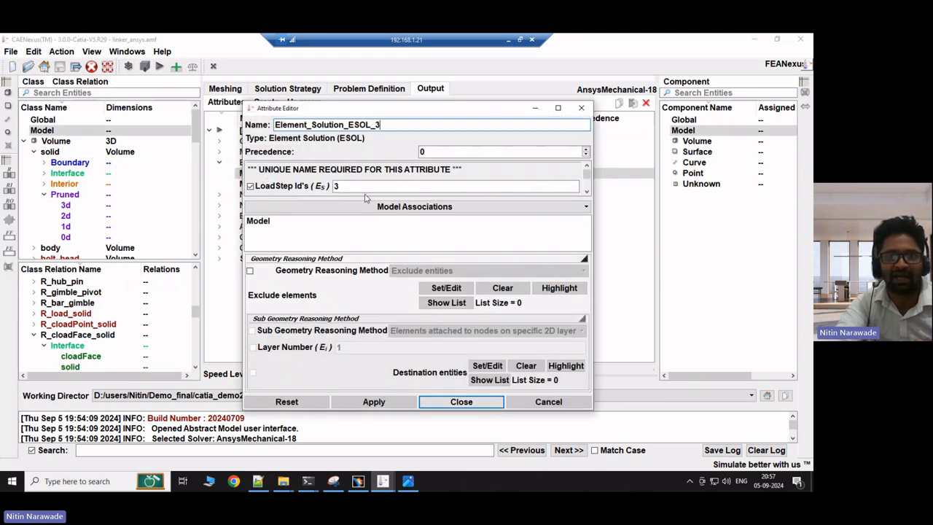
scroll(365, 167, "down", 2)
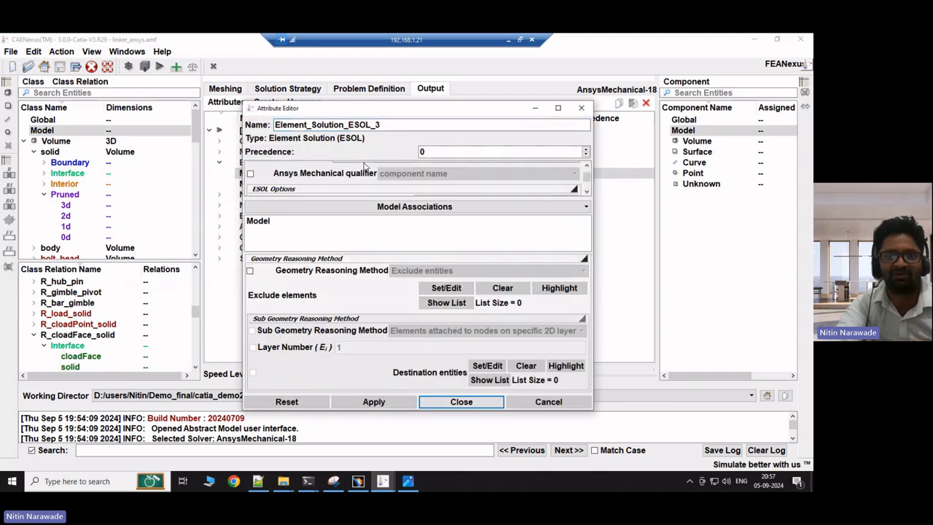
scroll(365, 167, "down", 2)
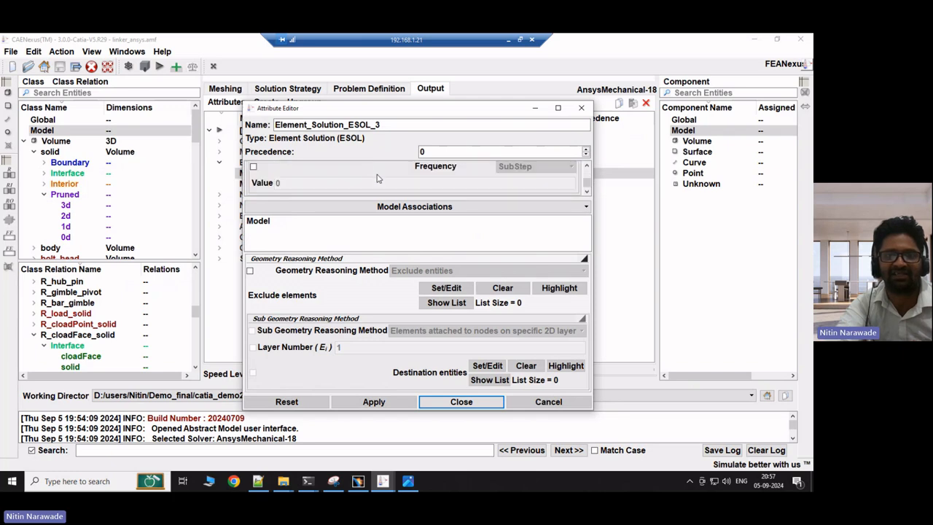
left_click(437, 399)
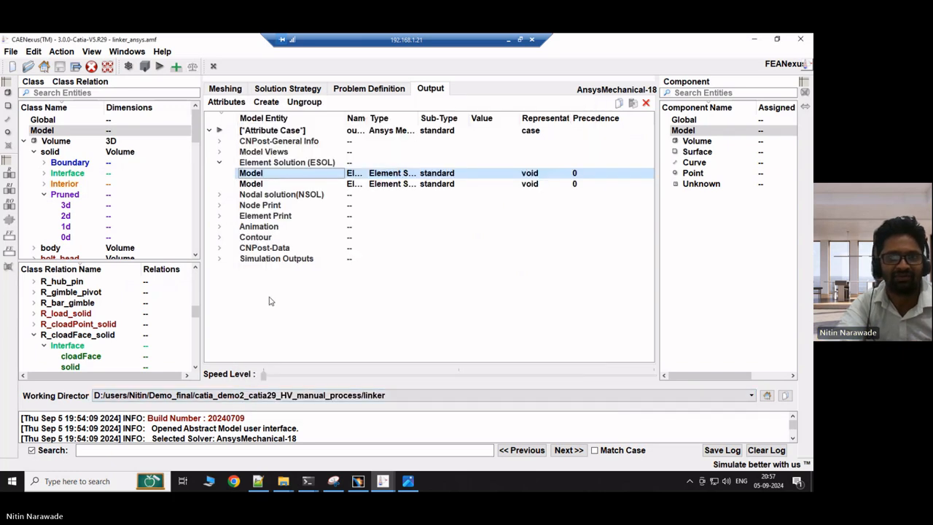
Inspect the Global CNPost-General Info attribute, widening its editor to read the solver paths and checking the available Post Software choices.
left_click(218, 141)
left_click(251, 151)
double_click(251, 151)
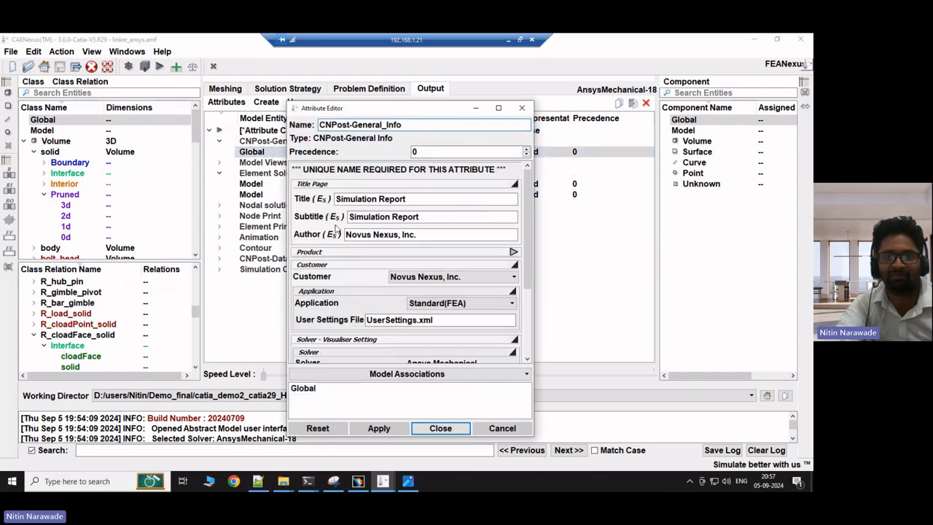
scroll(343, 235, "down", 3)
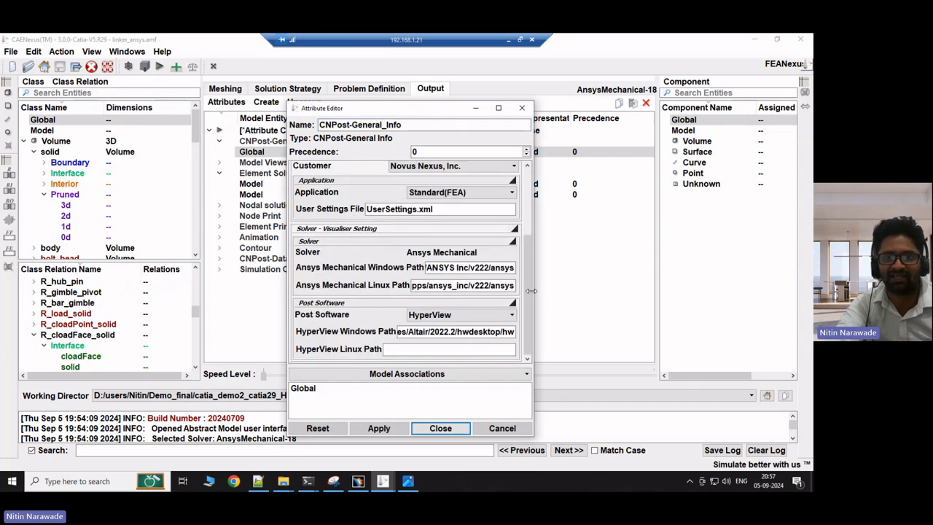
left_click_drag(532, 291, 616, 286)
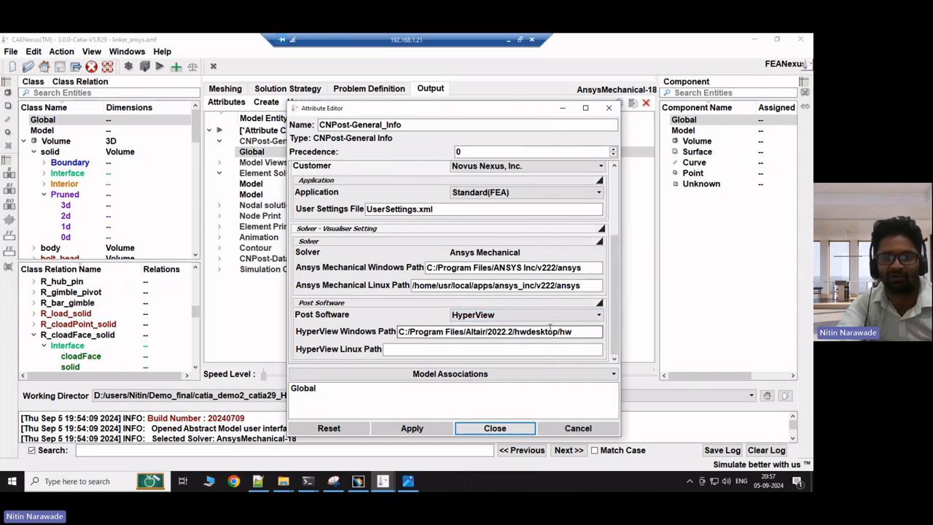
left_click(500, 316)
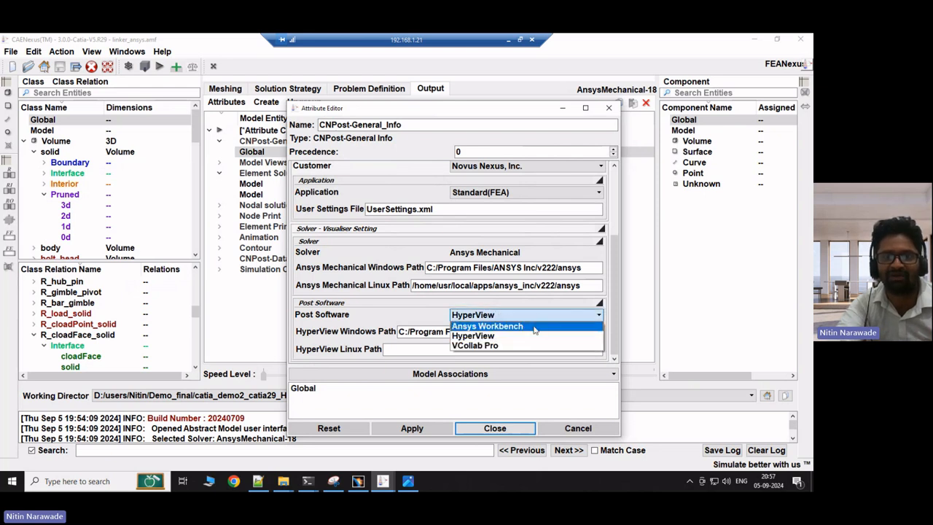
left_click(412, 306)
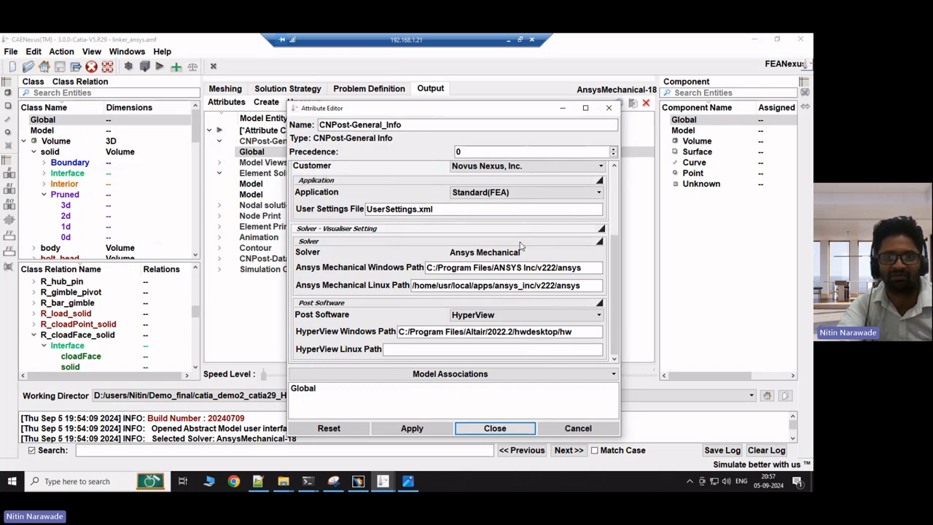
left_click(495, 428)
left_click(389, 339)
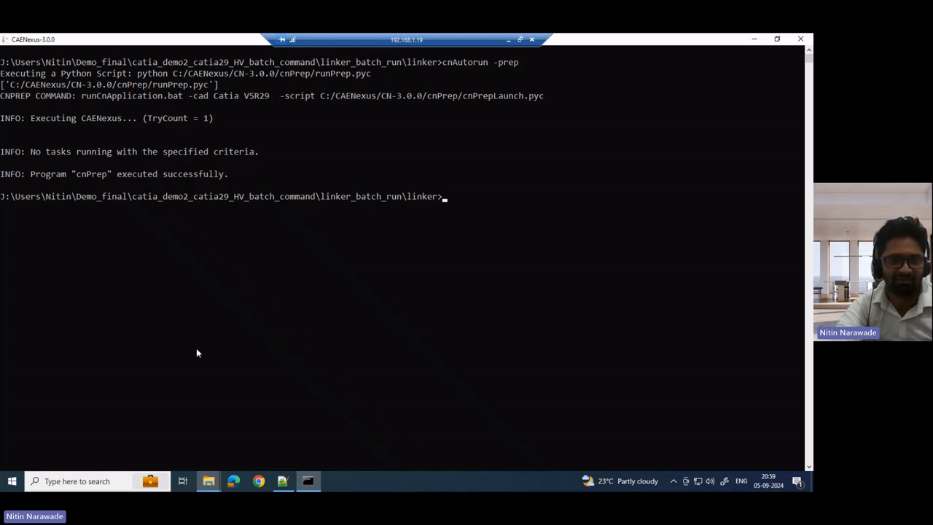
Switch to the linker results folder in File Explorer on the batch machine and open linker.cdb in Notepad++ to examine its mesh data.
left_click(209, 481)
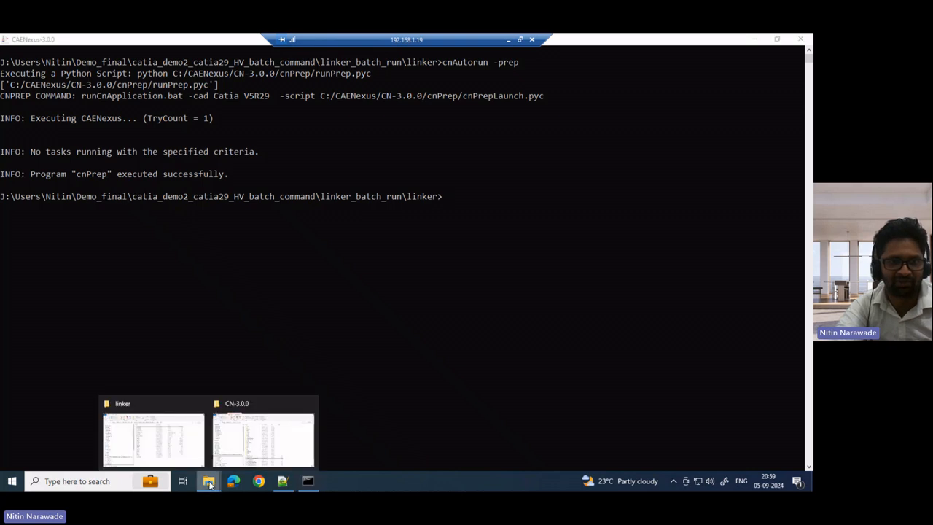
left_click(164, 454)
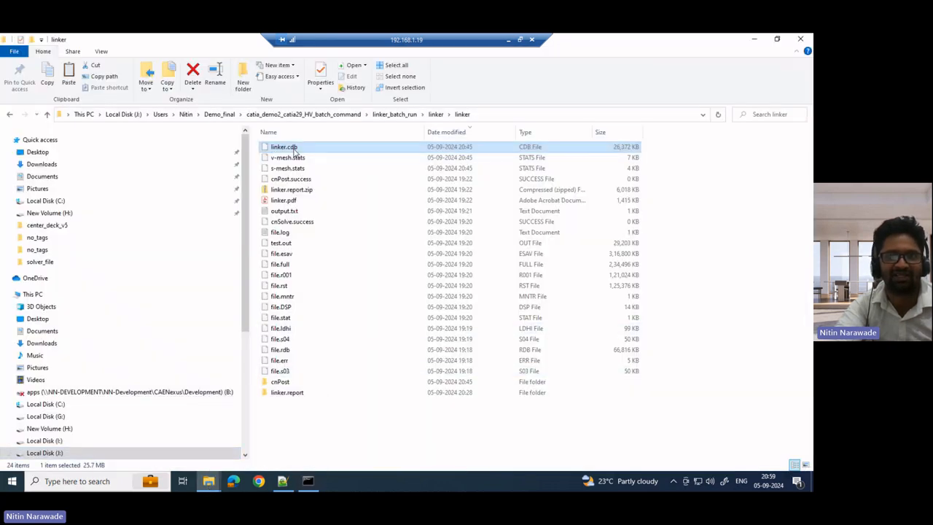
right_click(294, 150)
left_click(358, 192)
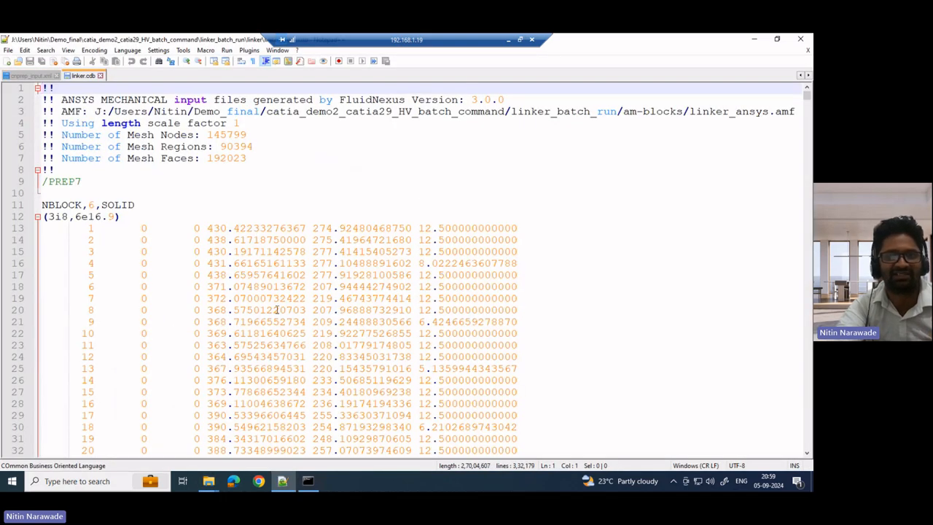
scroll(271, 307, "down", 1)
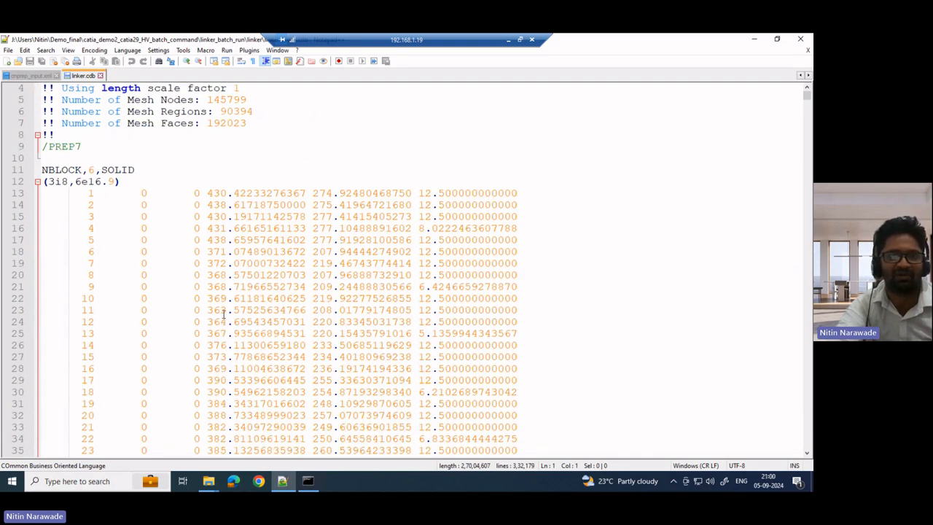
Switch from linker.cdb to the CAENexus command prompt and run cnAutorun -solve in the linker folder.
scroll(224, 312, "down", 1)
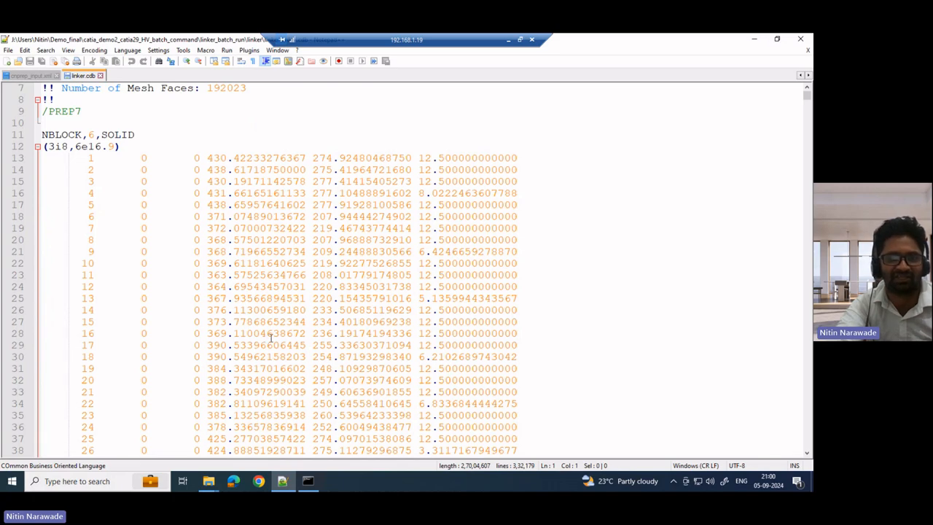
left_click(307, 483)
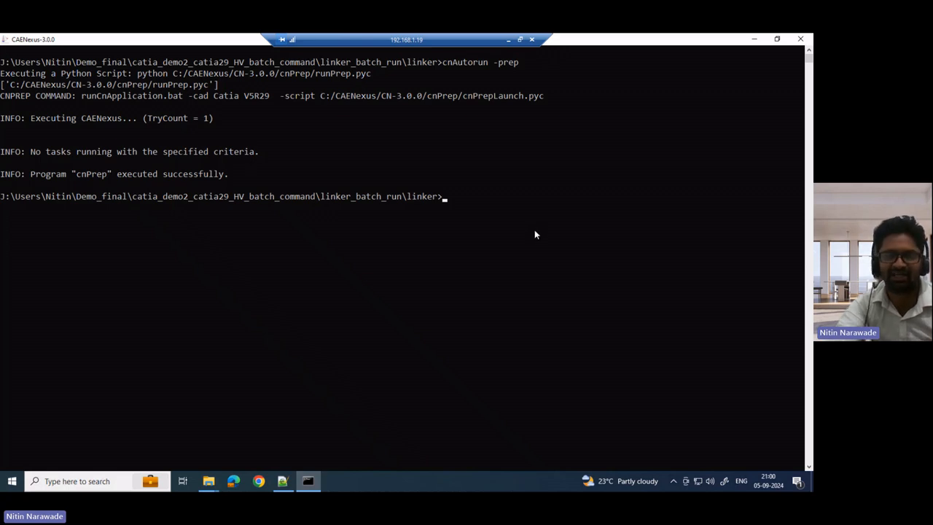
key("Up")
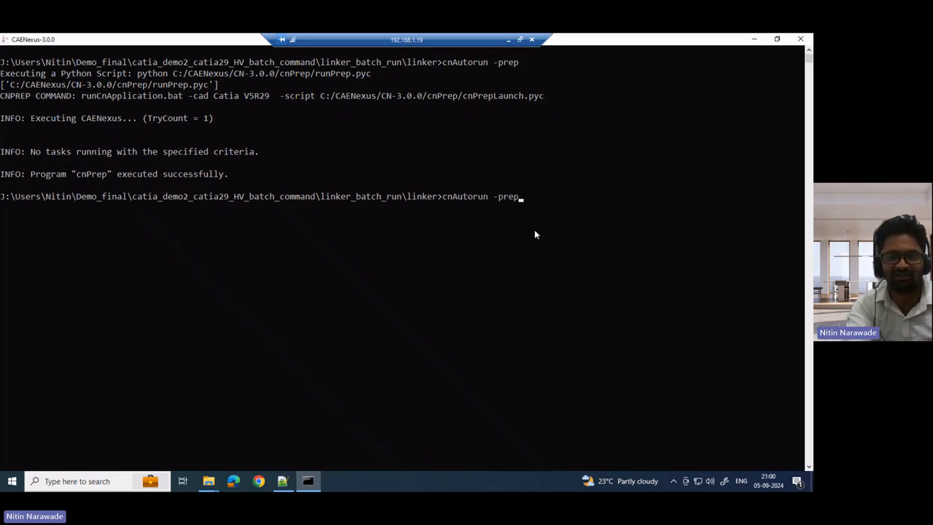
key("BackSpace")
key("BackSpace")
key("BackSpace")
key("BackSpace")
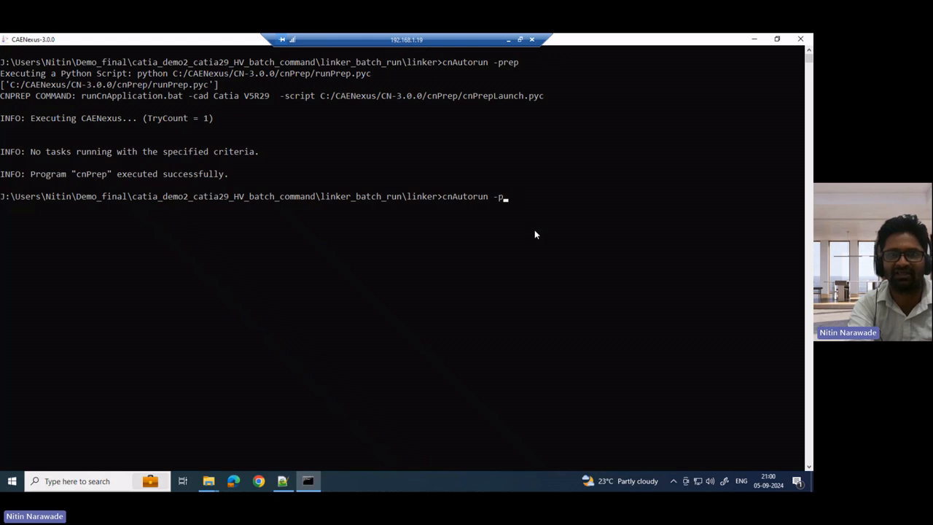
type("solve")
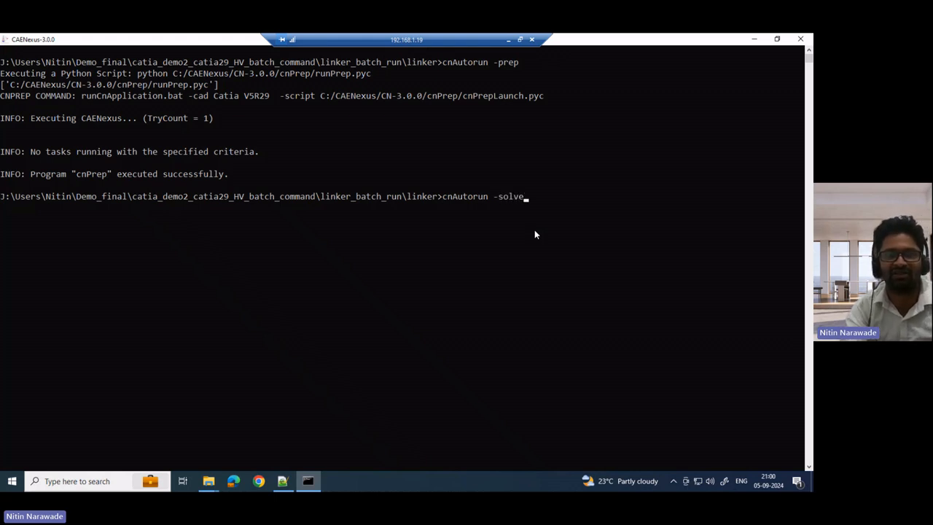
key("Return")
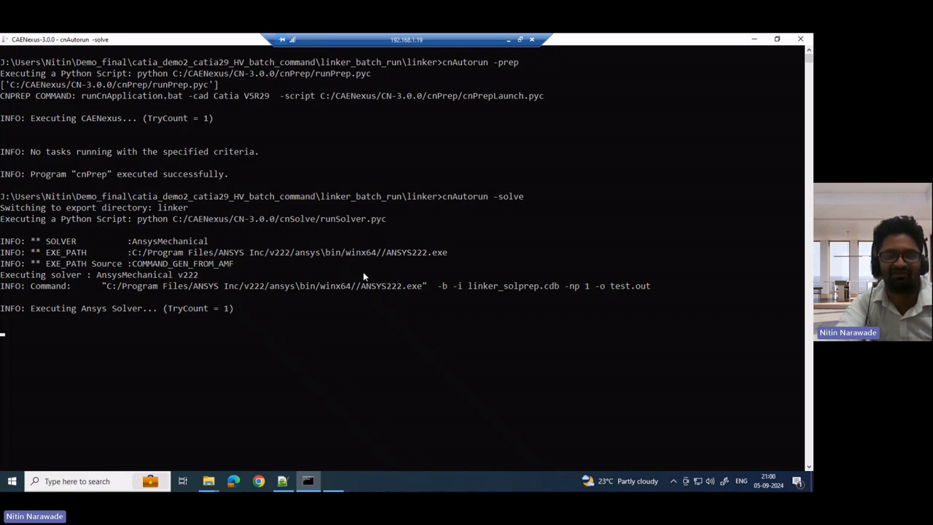
Switch to the load_link_fea_asm part in CATIA V5 and examine the parameters of the Fix and Bushing_L bodies.
key("alt+Tab")
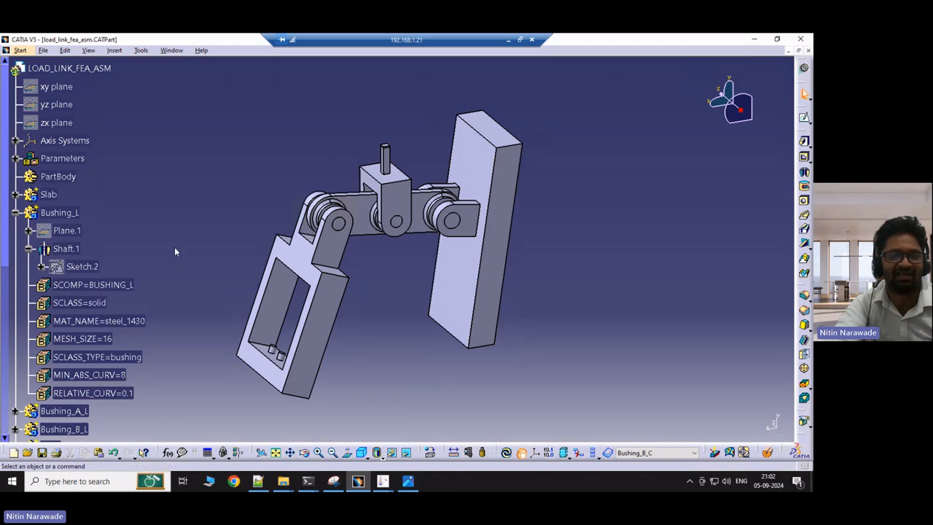
scroll(174, 252, "down", 2)
scroll(175, 251, "down", 2)
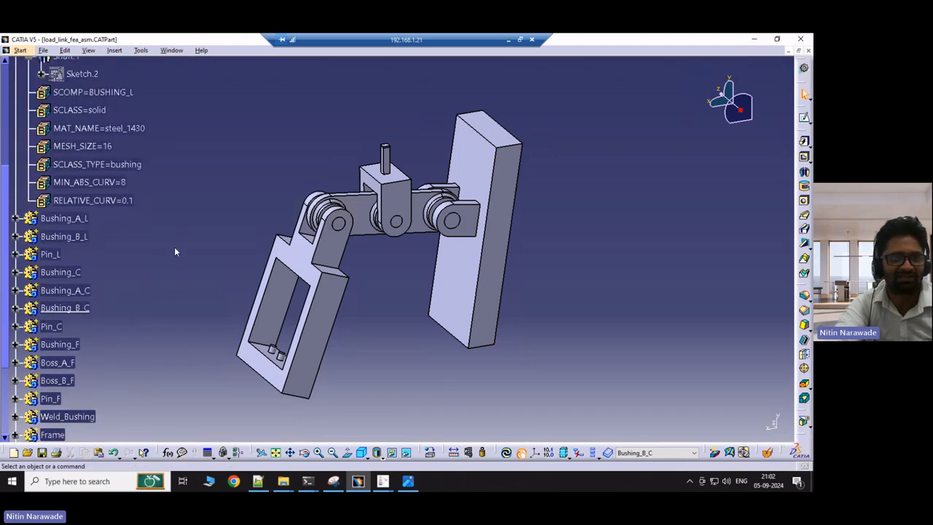
scroll(174, 251, "down", 3)
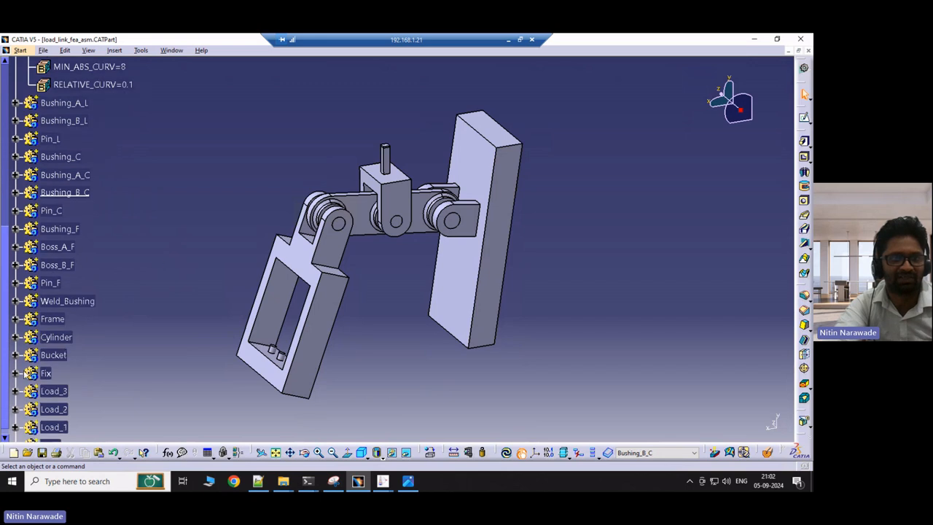
left_click(16, 373)
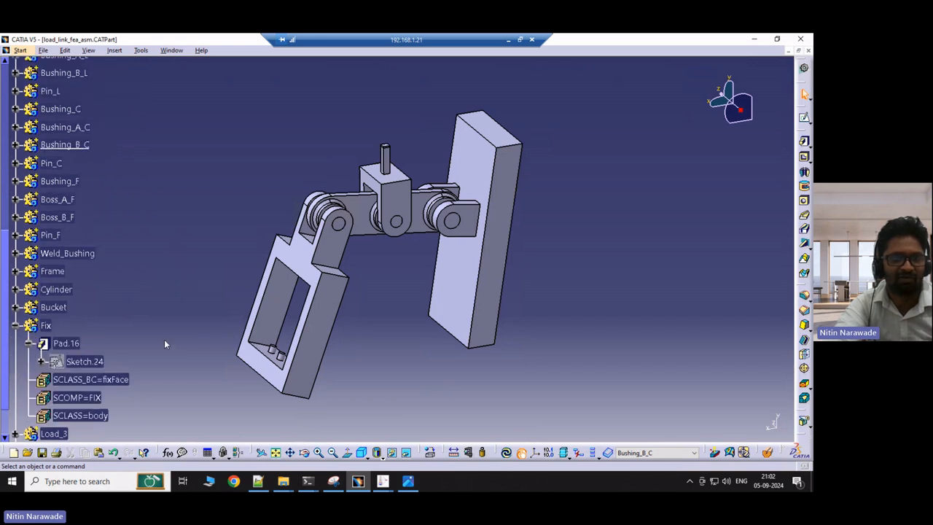
scroll(164, 344, "down", 1)
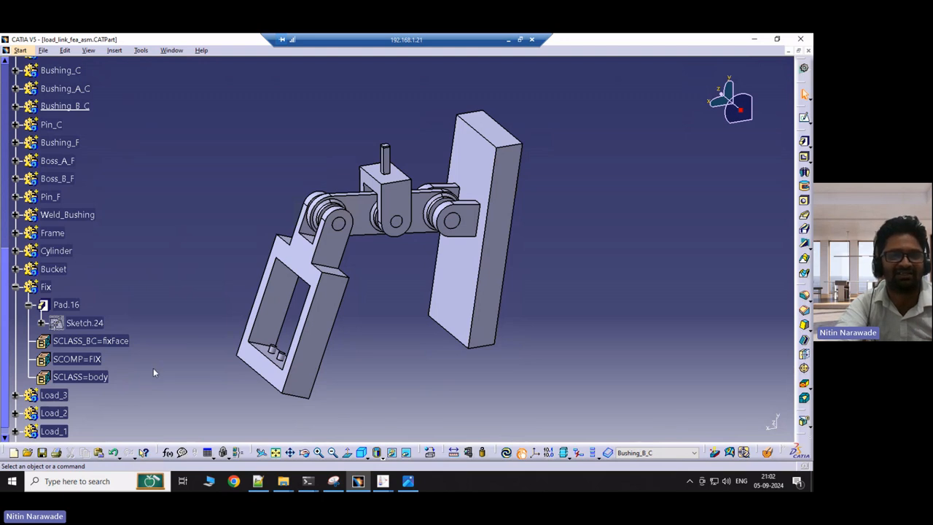
scroll(153, 366, "up", 4)
scroll(153, 366, "up", 1)
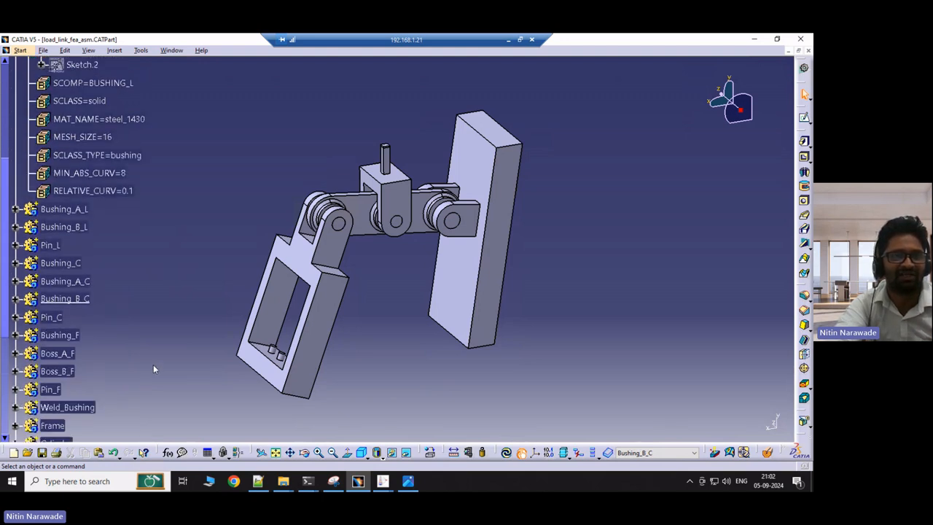
scroll(135, 352, "up", 1)
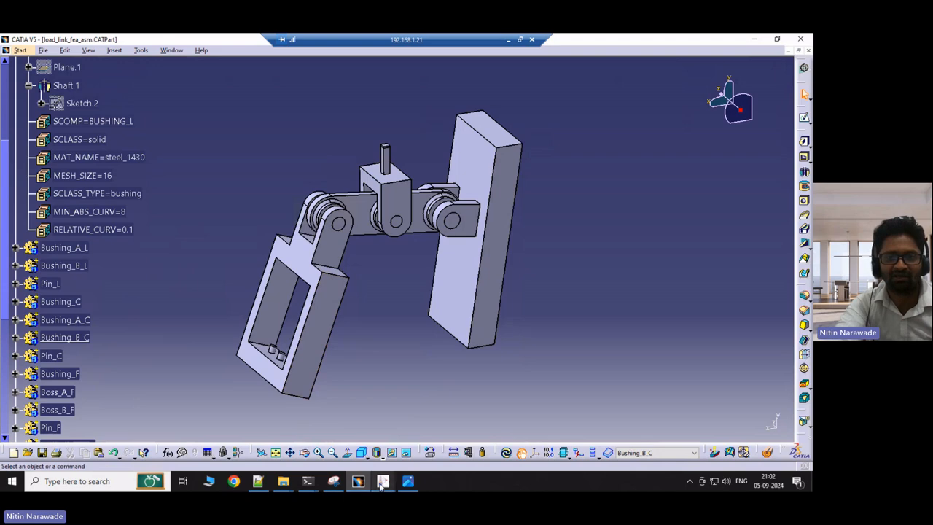
Switch to the CAENexus abstract model and inspect the element type and material settings of the SOLID attribute on pruned 3D of solid.
mouse_move(382, 483)
left_click(369, 446)
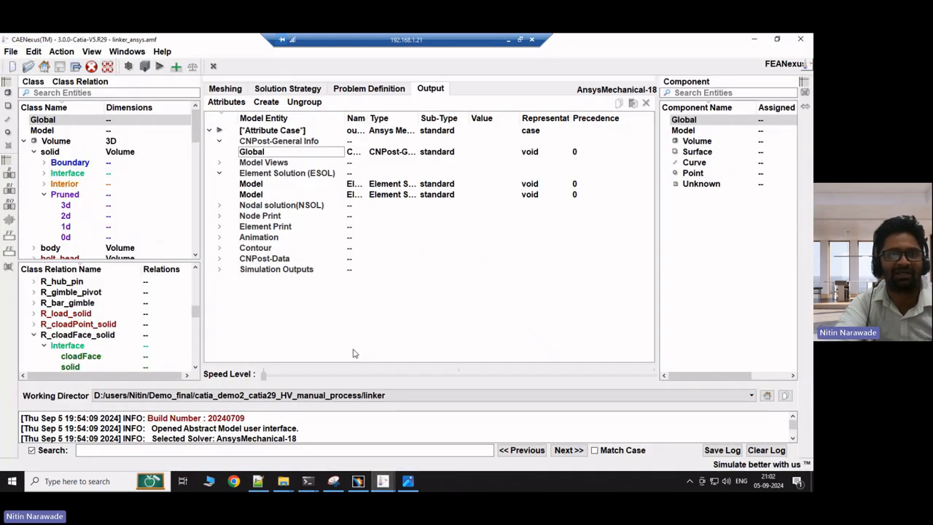
left_click(349, 90)
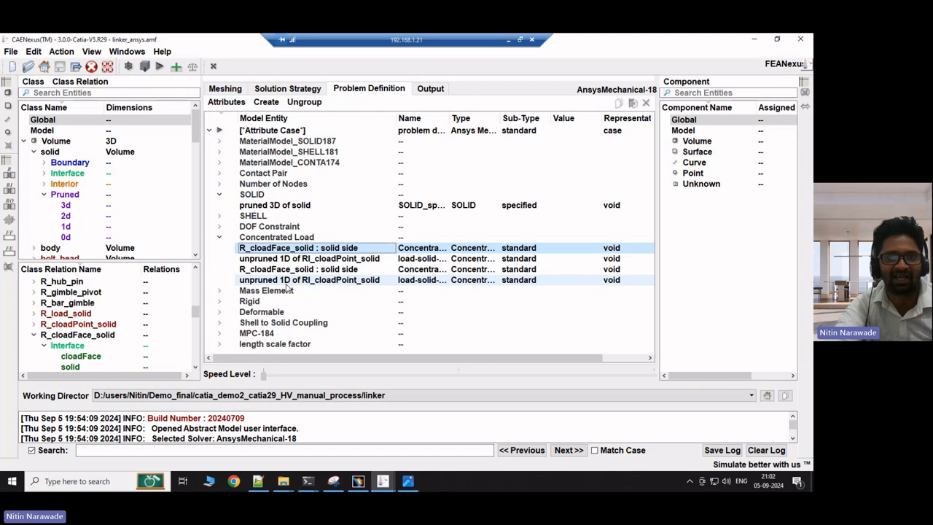
double_click(259, 206)
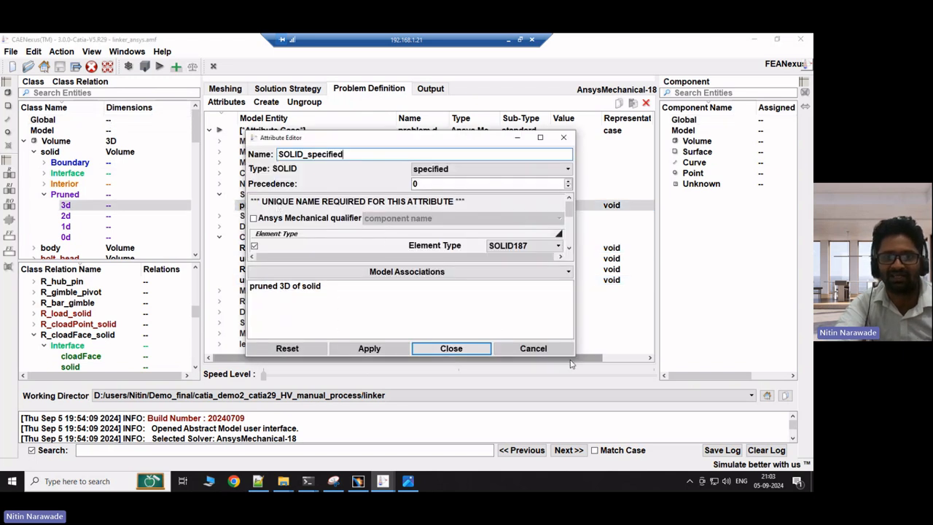
left_click_drag(576, 358, 588, 393)
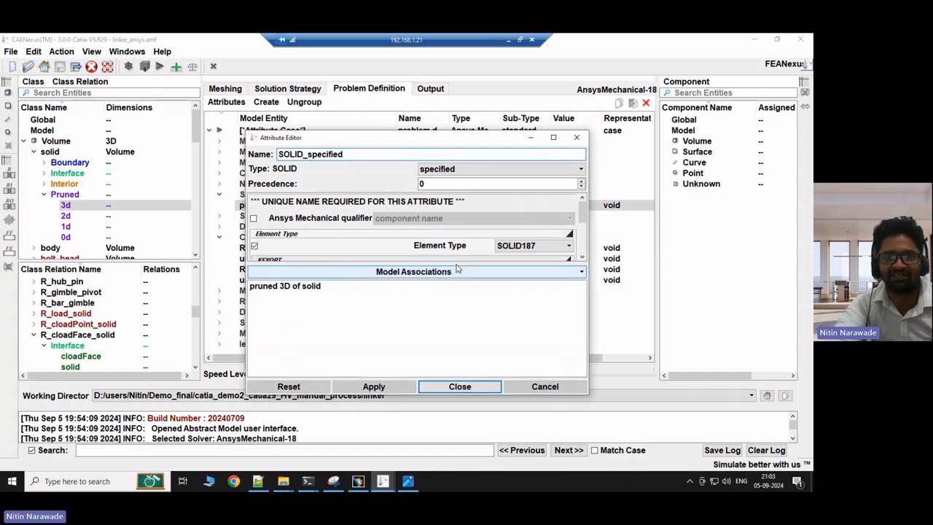
left_click_drag(457, 265, 456, 322)
scroll(448, 265, "down", 1)
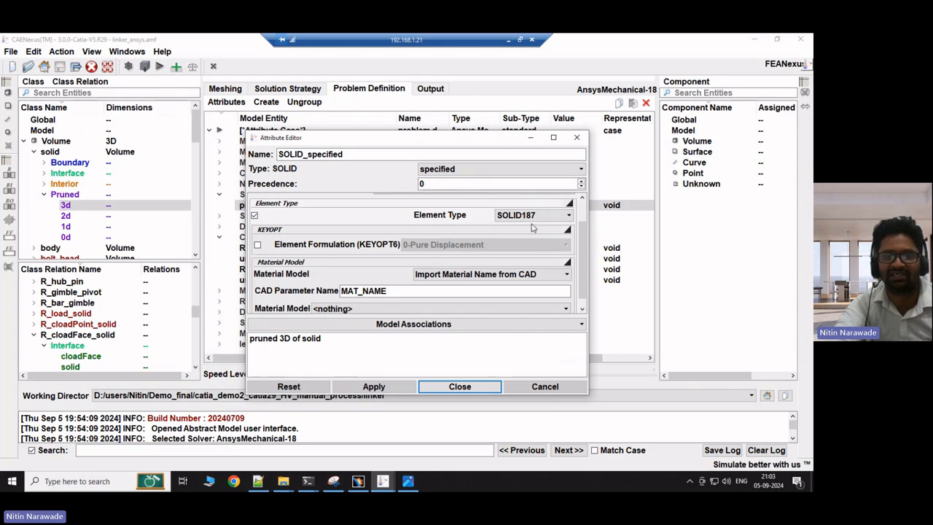
scroll(473, 252, "down", 1)
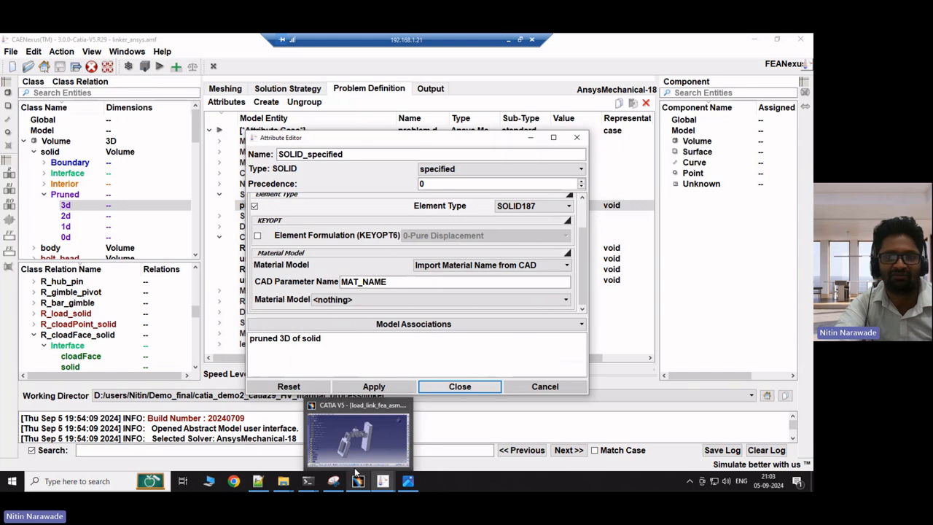
Return to the CATIA part and review the material, class, mesh size and curvature parameters of Bushing_L.
left_click(355, 456)
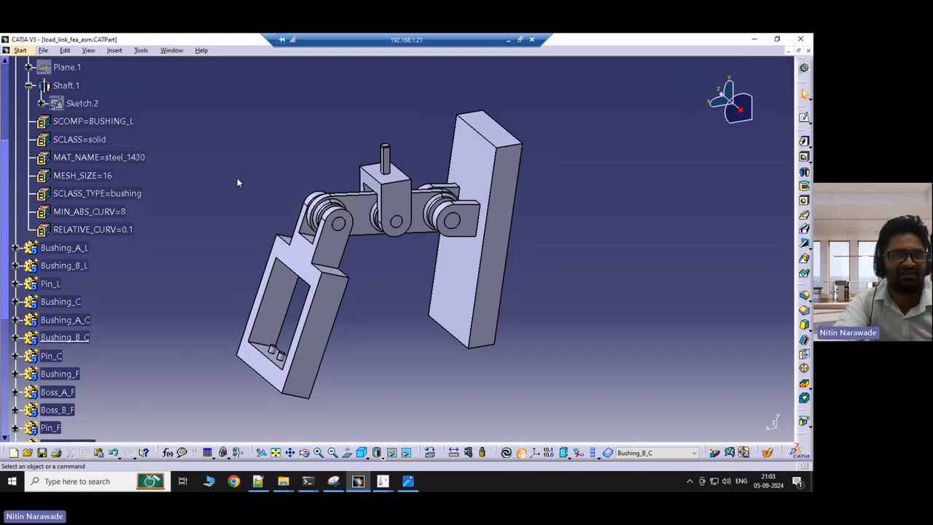
scroll(237, 179, "down", 3)
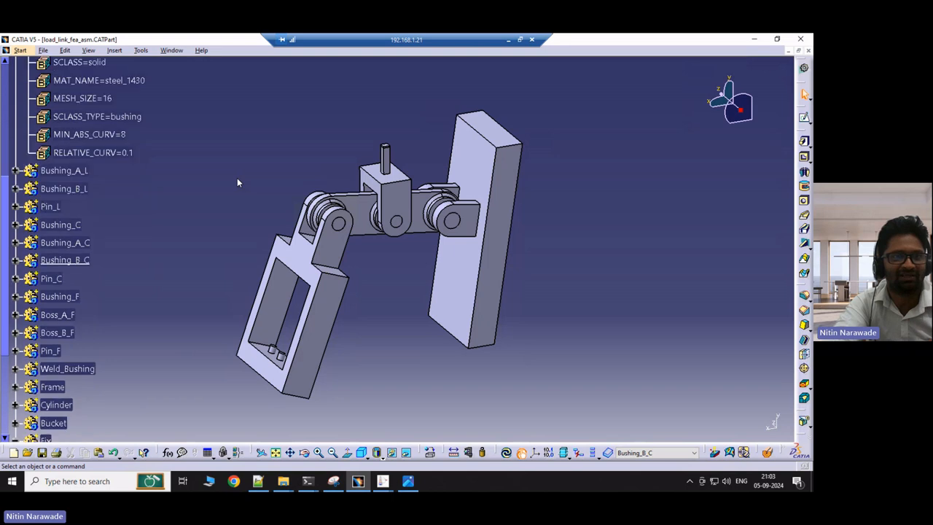
scroll(187, 144, "up", 1)
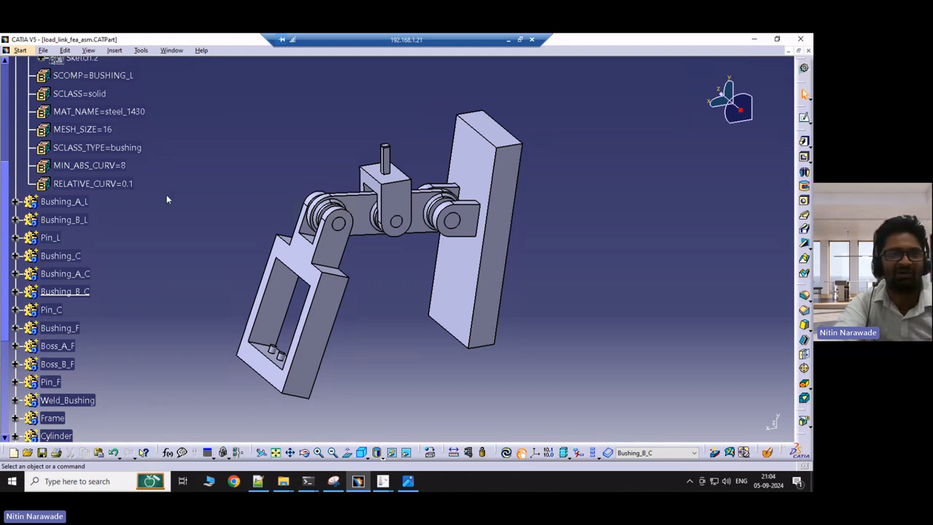
scroll(167, 196, "up", 1)
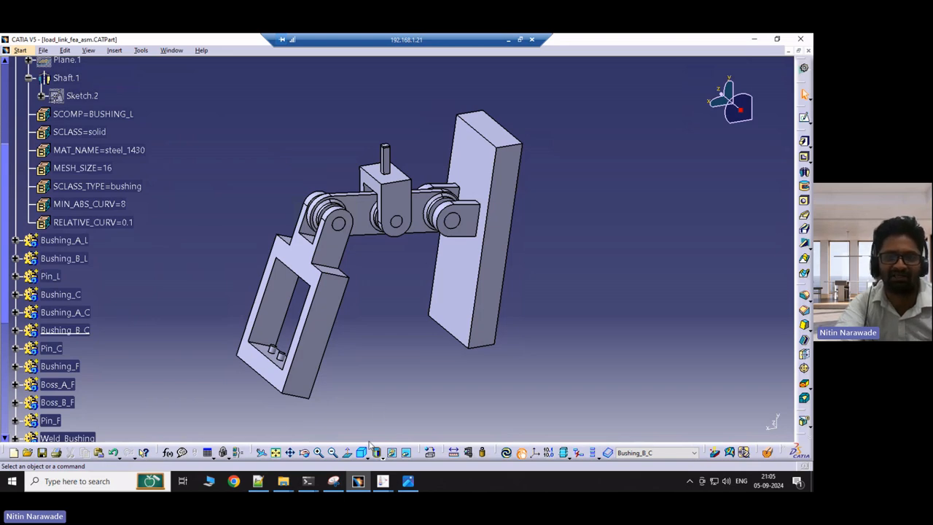
Switch back to the batch machine's CAENexus command prompt and run cnAutorun -post in the linker folder.
left_click(382, 480)
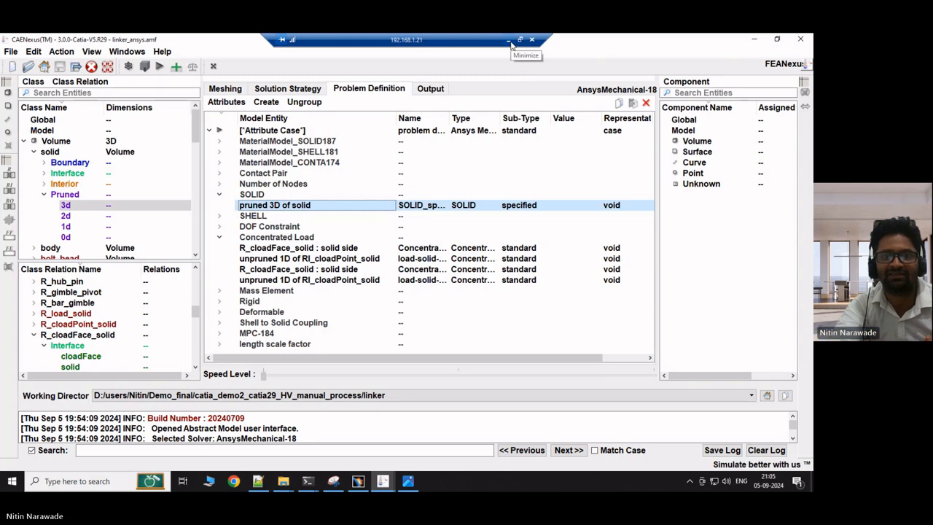
left_click(508, 41)
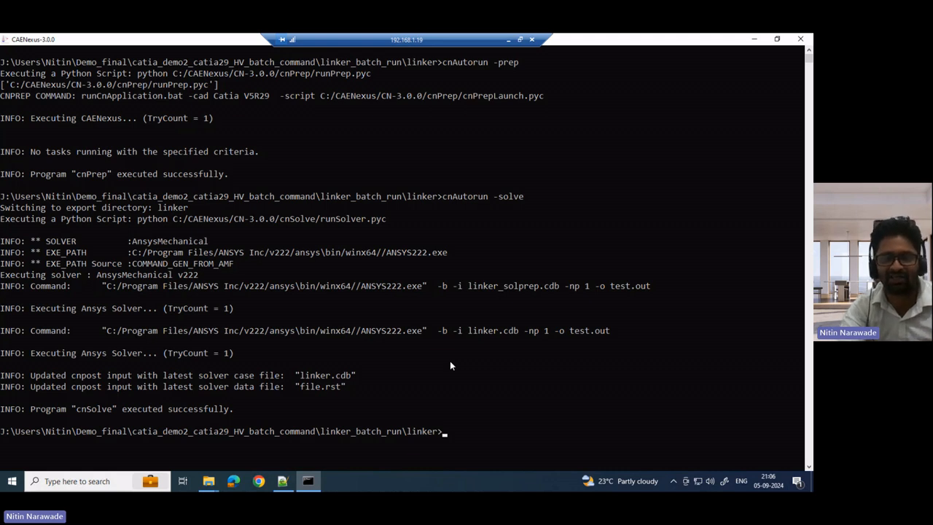
key("Up")
key("BackSpace")
key("BackSpace")
key("BackSpace")
key("BackSpace")
key("BackSpace")
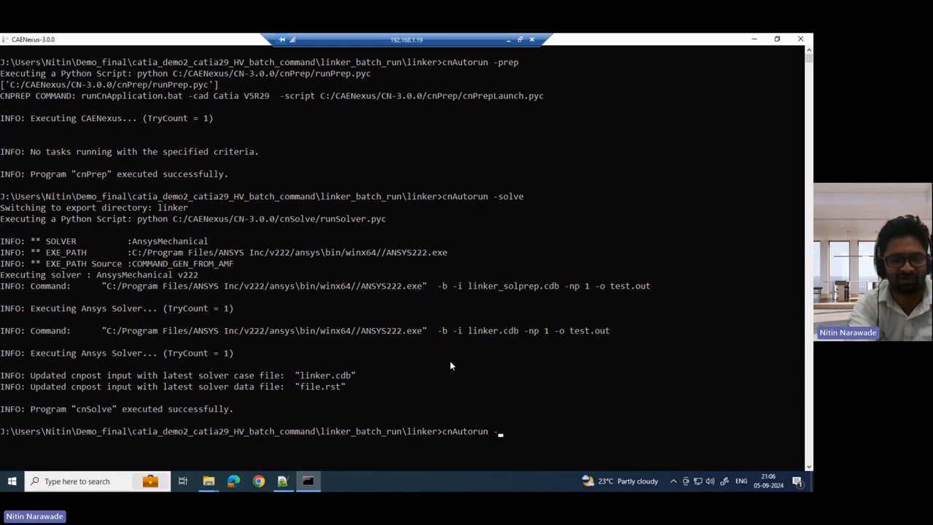
type("post")
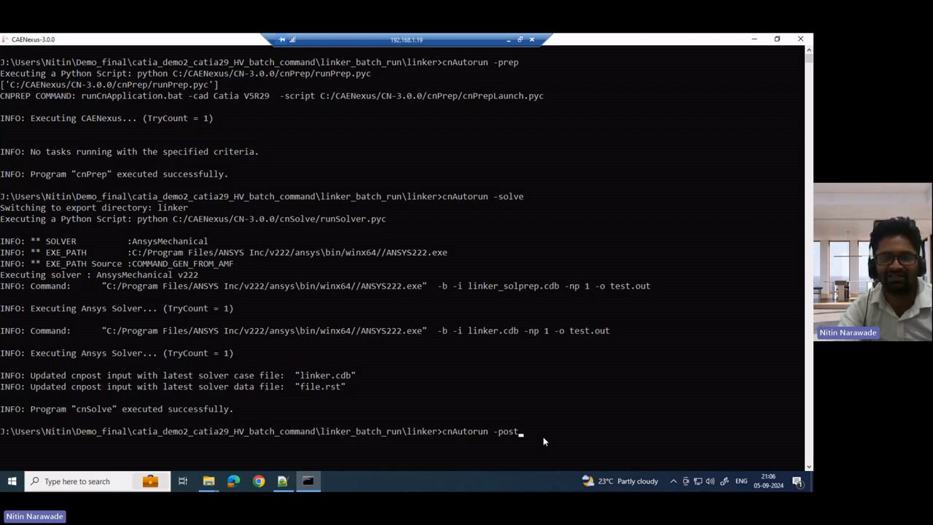
key("Return")
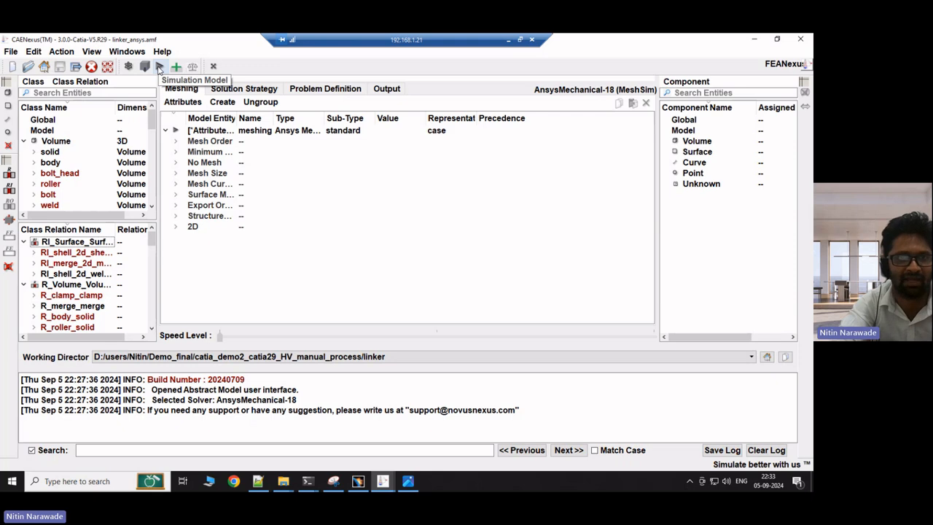
Start creating a simulation model from load_link_fea_asm.CATPart using the linker_ansys.amf abstract model.
left_click(160, 67)
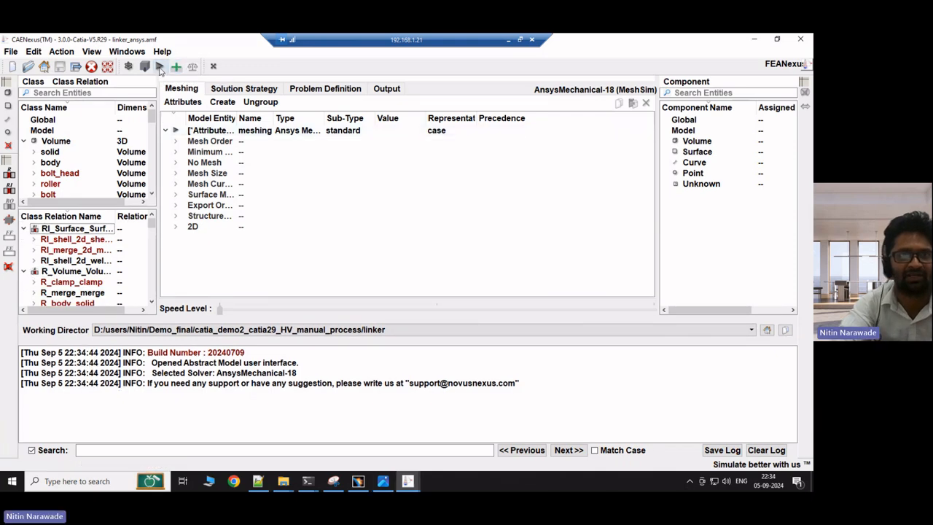
left_click(160, 67)
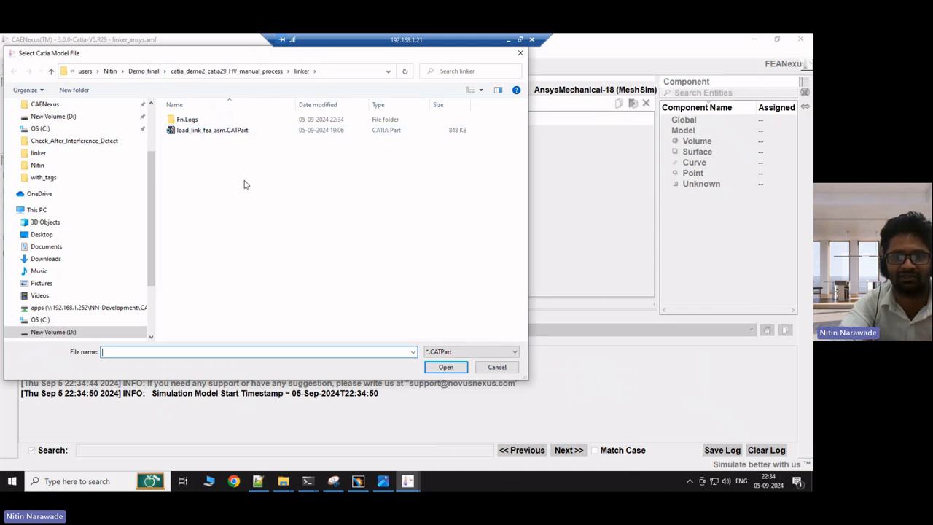
left_click(219, 132)
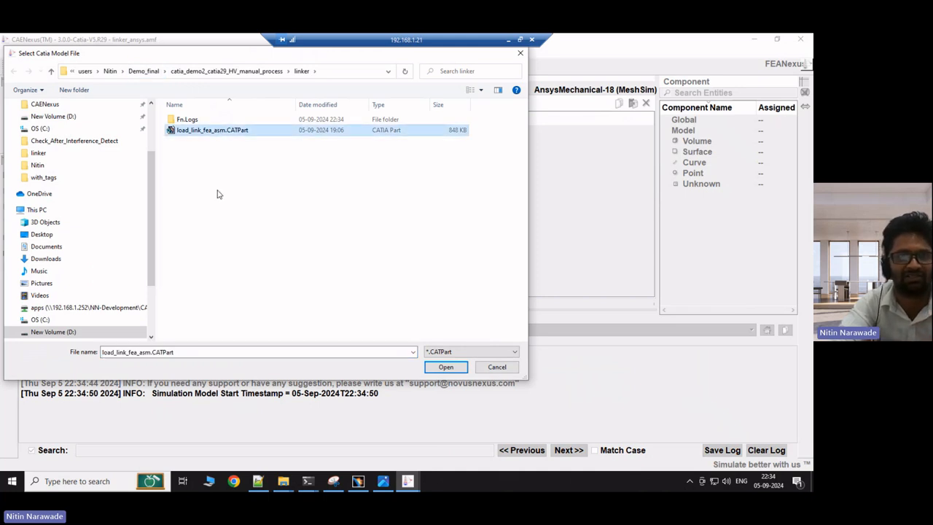
left_click(445, 368)
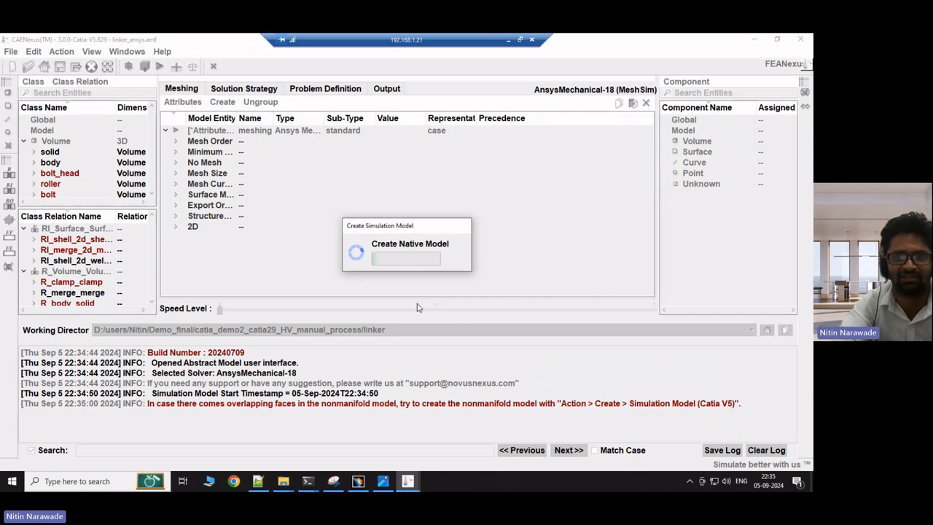
Switch to the linker_ansys.smf simulation model on the 192.168.1.19 machine and highlight the geometry belonging to the solid class.
left_click(508, 41)
mouse_move(435, 481)
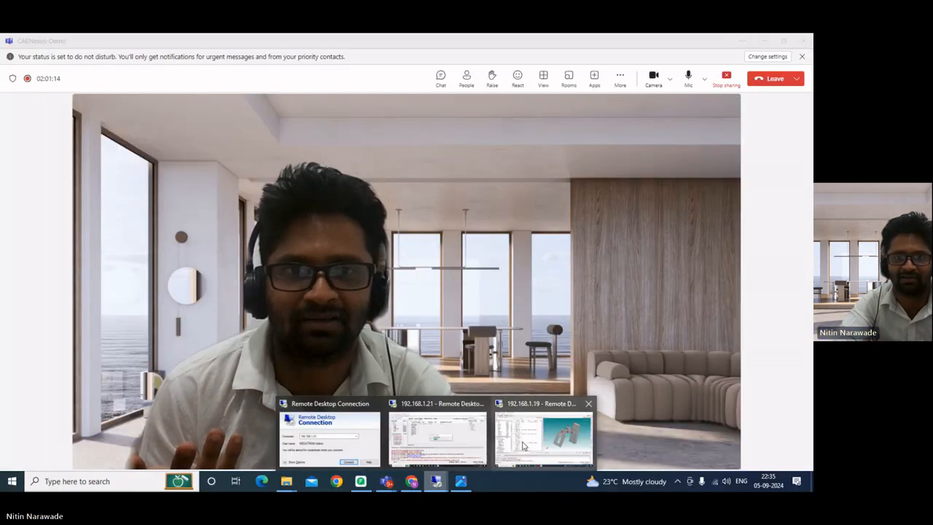
left_click(543, 433)
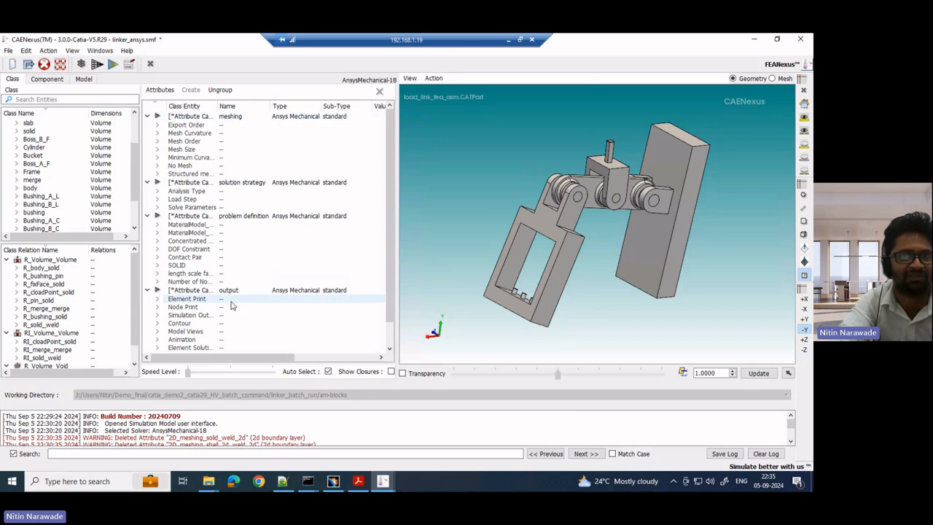
left_click(29, 132)
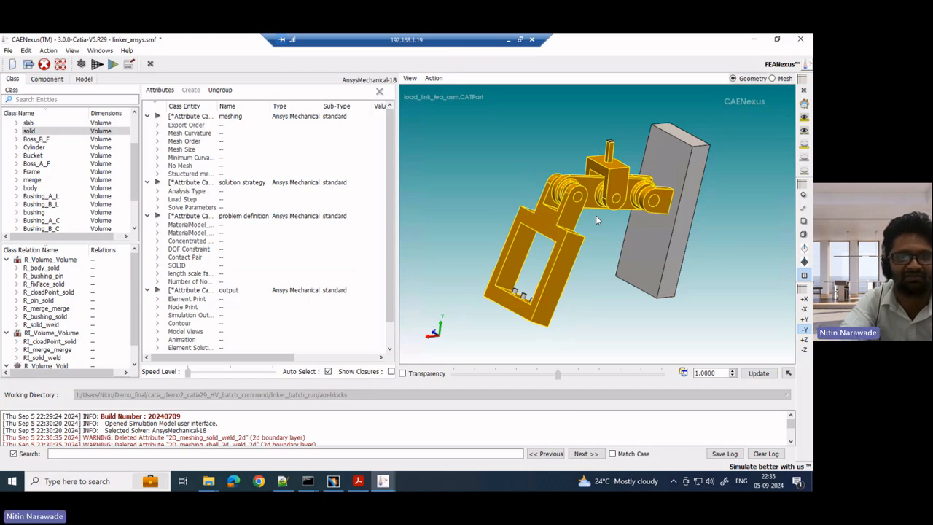
Review the element type and material model settings of the SOLID_specified attribute assigned to the pruned 3D of the solid class.
left_click(156, 266)
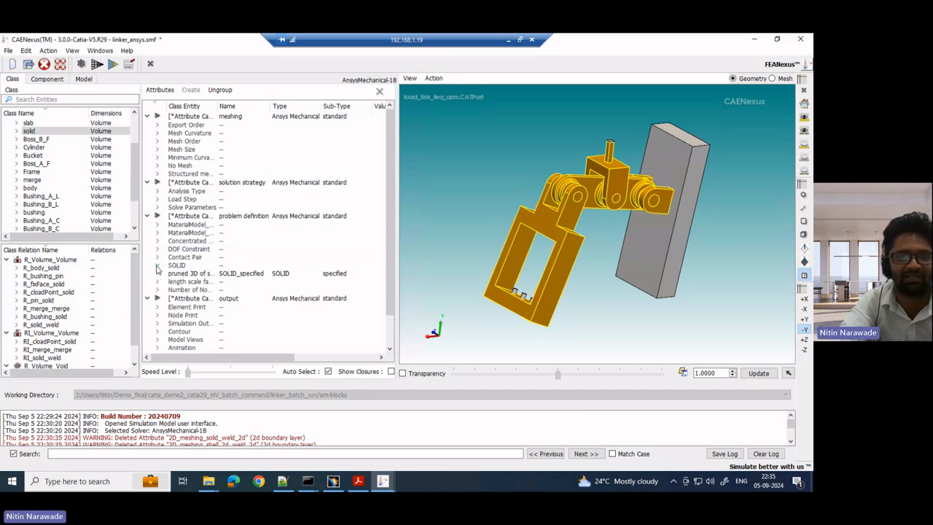
left_click(187, 275)
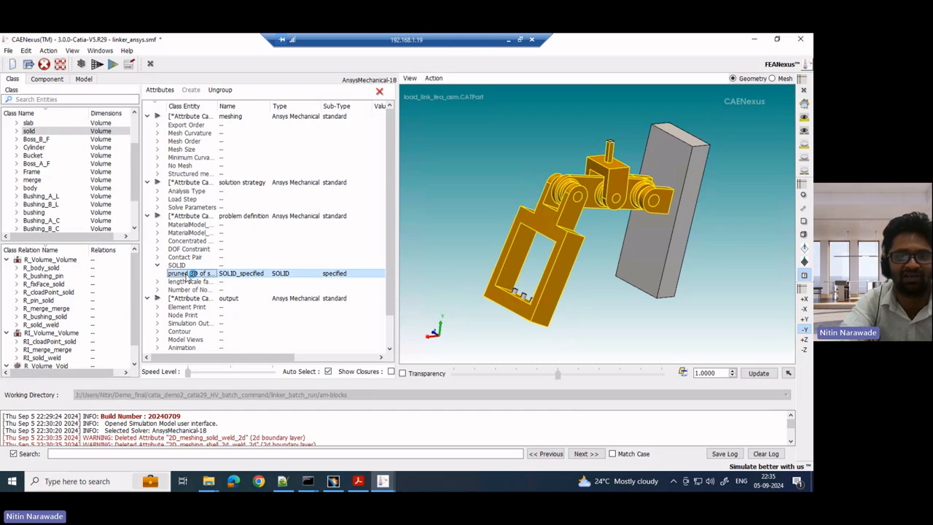
double_click(187, 275)
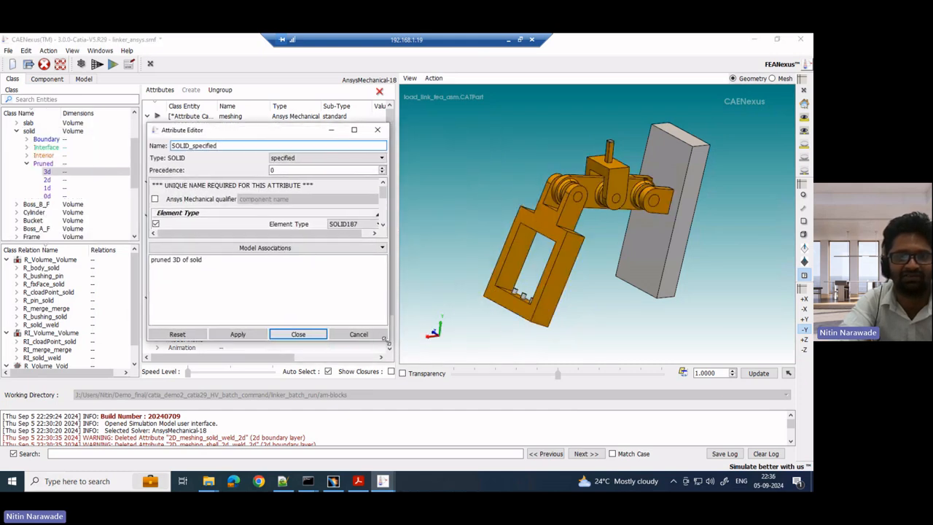
left_click_drag(384, 339, 409, 379)
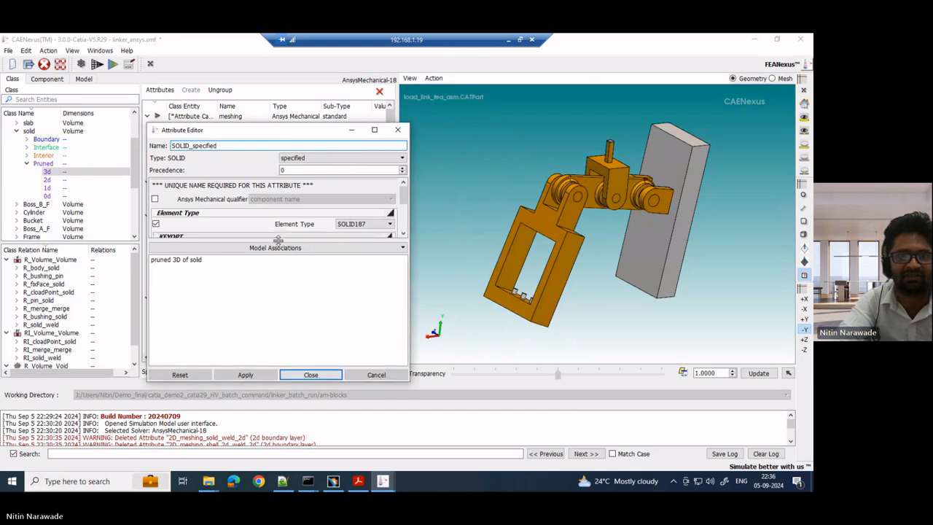
left_click_drag(277, 240, 279, 285)
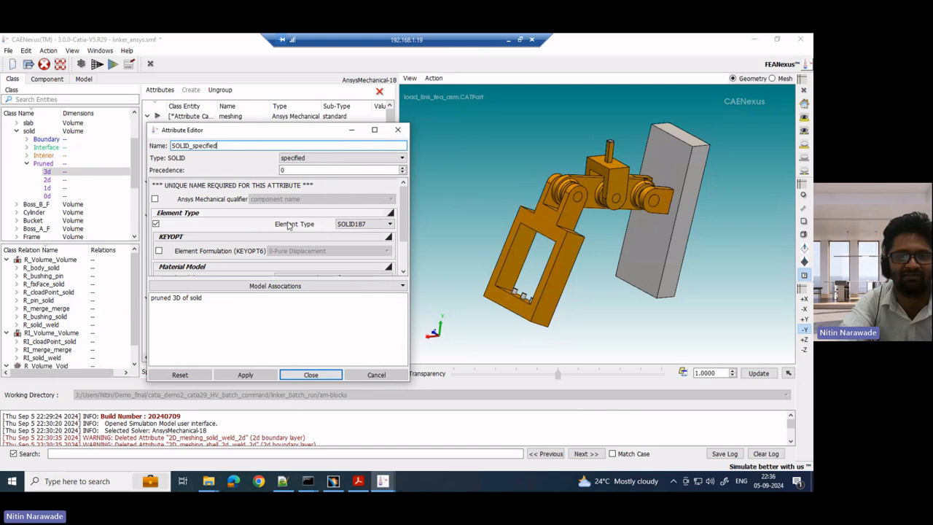
scroll(286, 224, "down", 3)
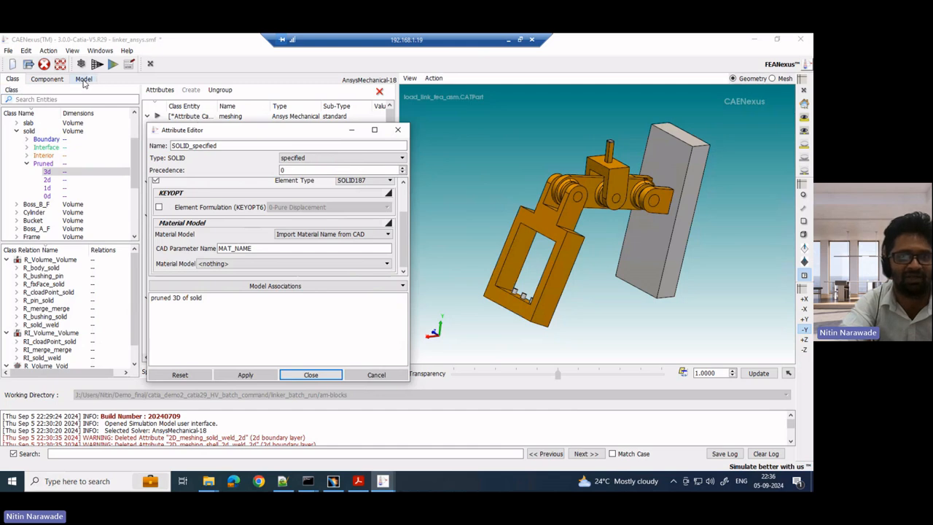
left_click(305, 375)
Review the SOLID_specified attribute of Region 10 at model level, including its material model, and return to the class attributes.
left_click(84, 80)
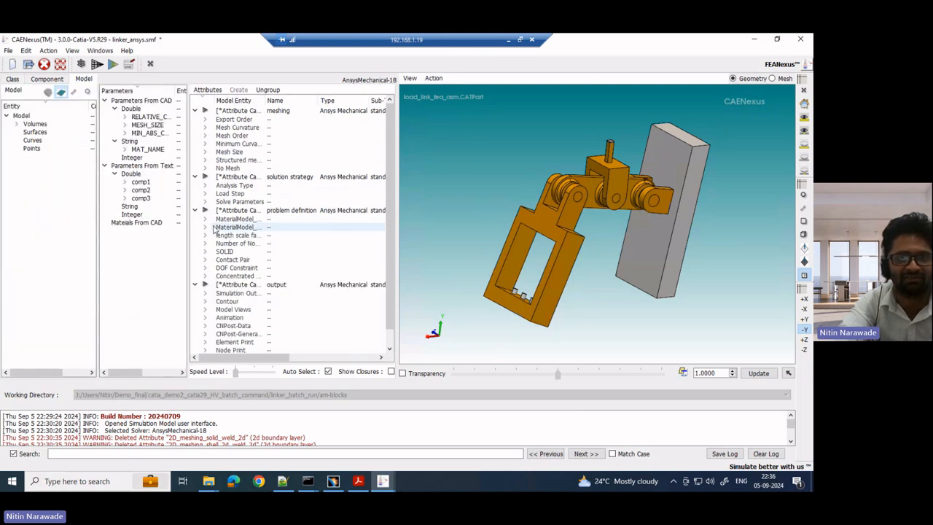
left_click(204, 252)
scroll(211, 255, "down", 2)
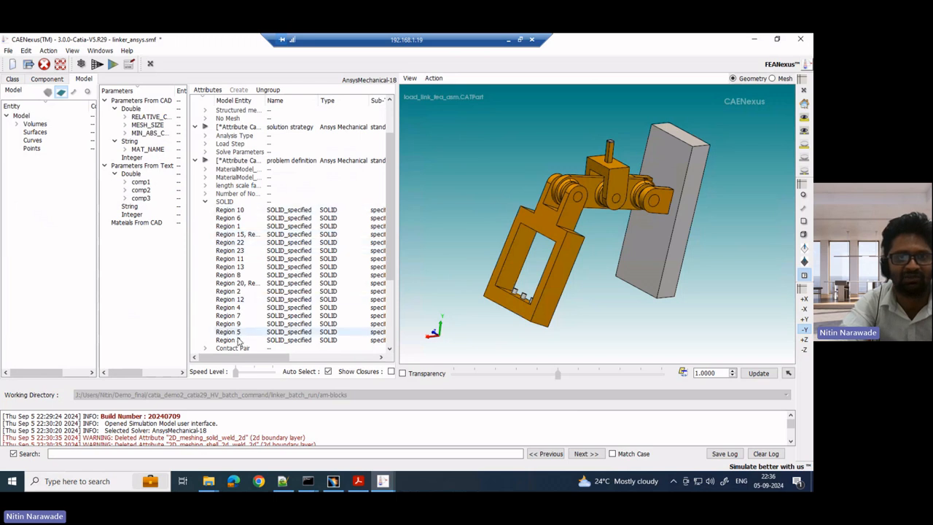
double_click(239, 213)
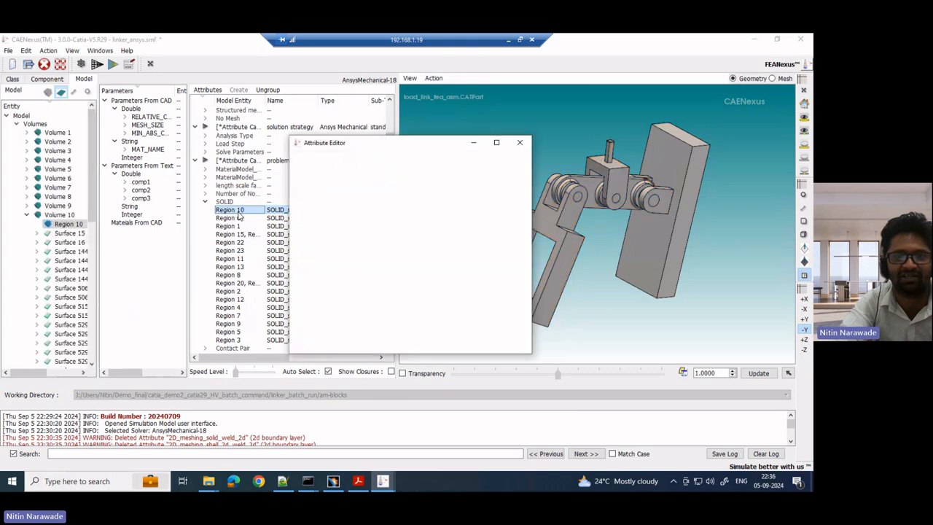
left_click_drag(355, 146, 220, 131)
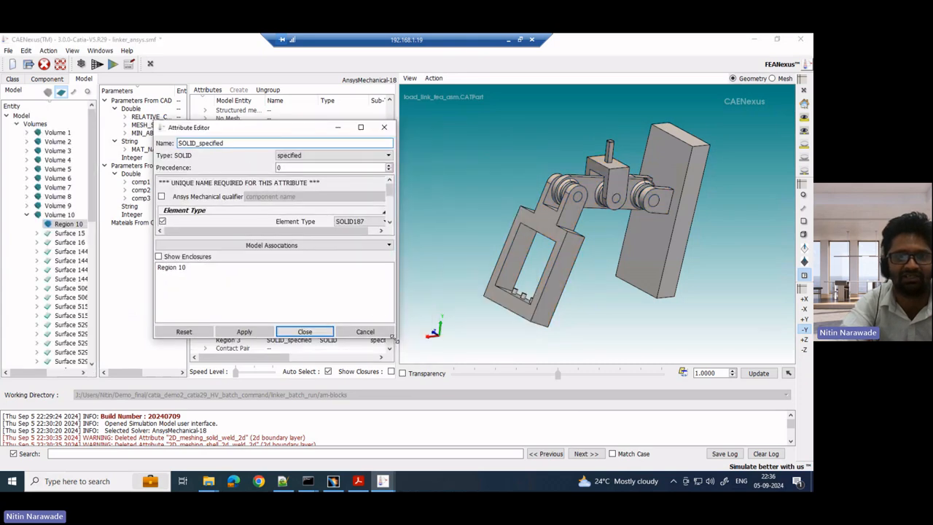
left_click_drag(396, 341, 424, 388)
left_click_drag(359, 242, 362, 293)
left_click_drag(419, 238, 419, 259)
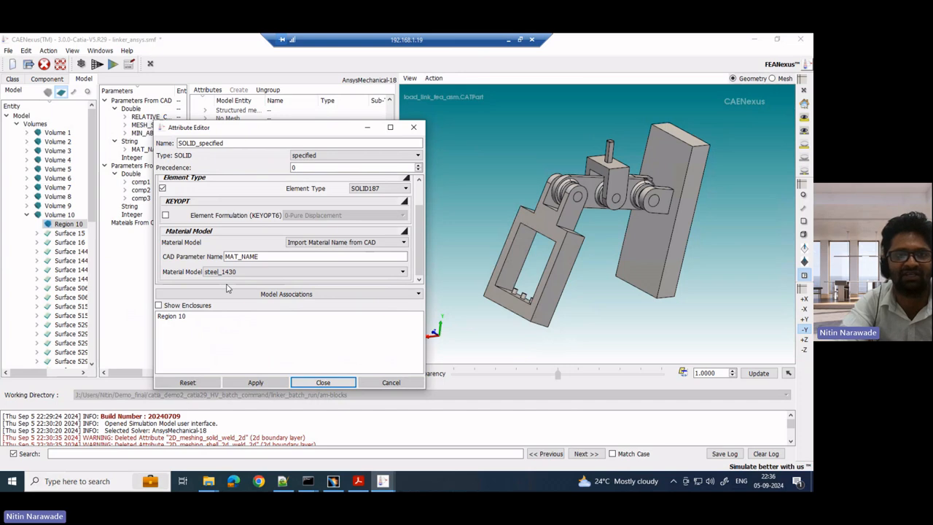
left_click(13, 80)
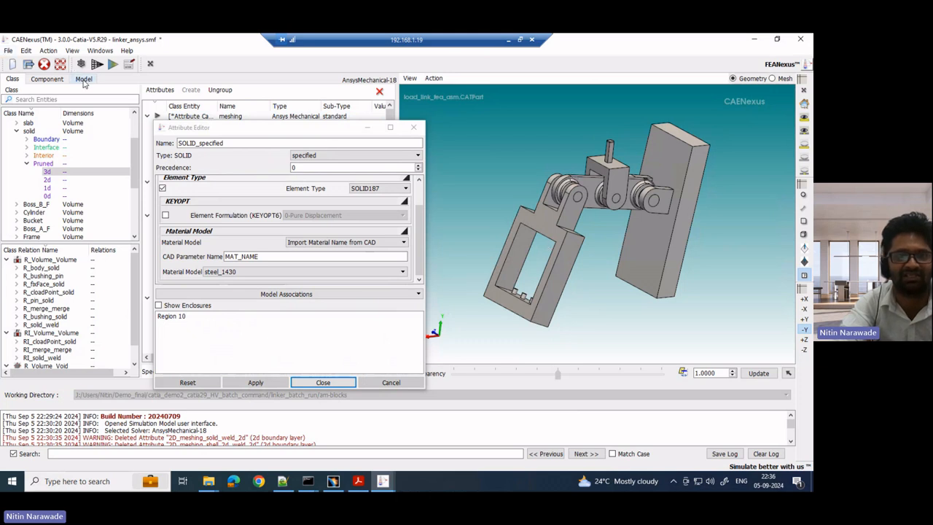
left_click(323, 382)
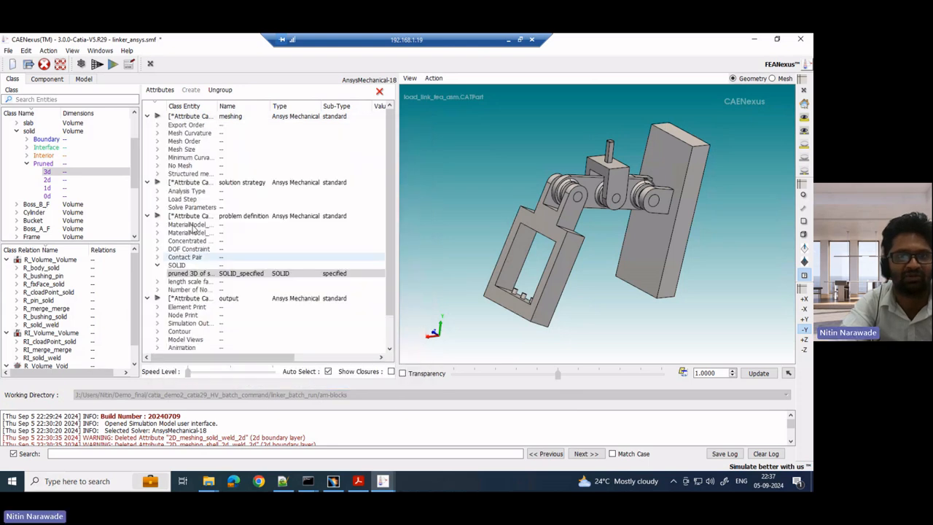
Review the size-solid mesh size attribute of the solid class, showing its full MESH_SIZE parameter expression.
left_click(156, 150)
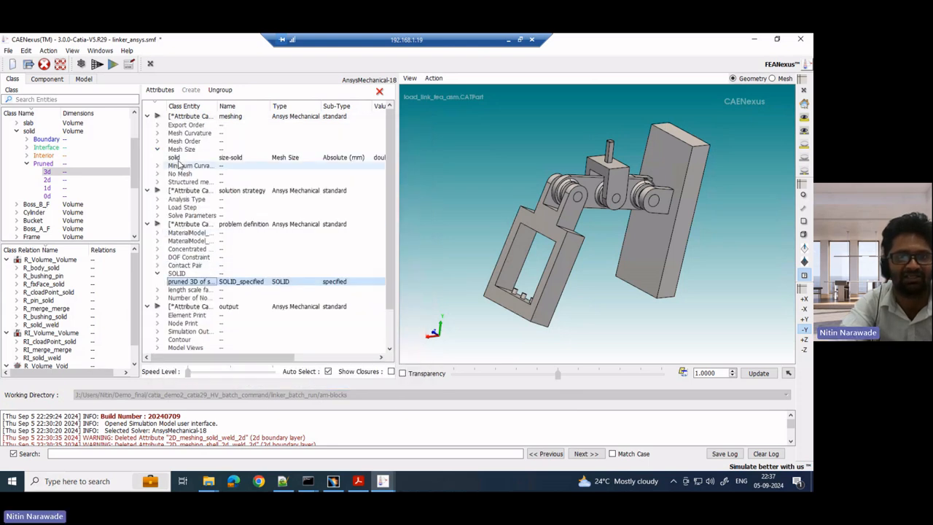
left_click(178, 160)
double_click(178, 159)
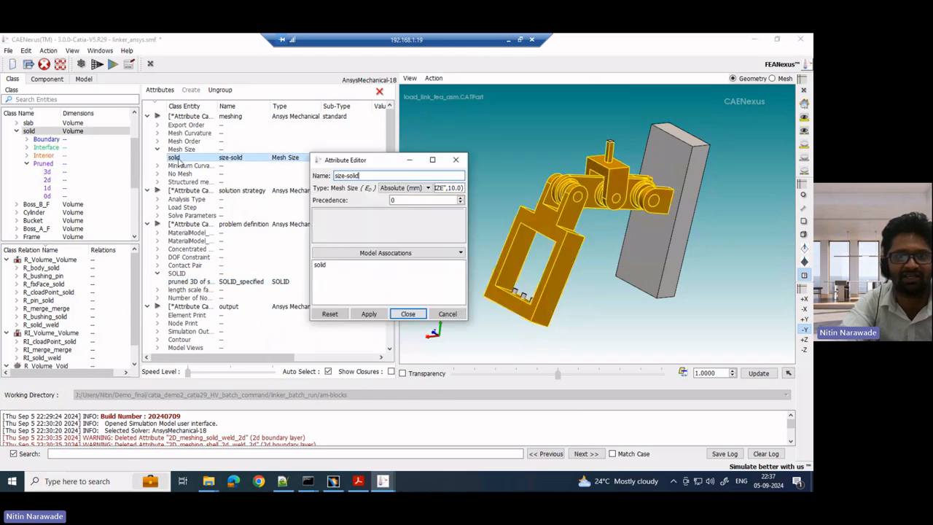
left_click_drag(357, 162, 248, 160)
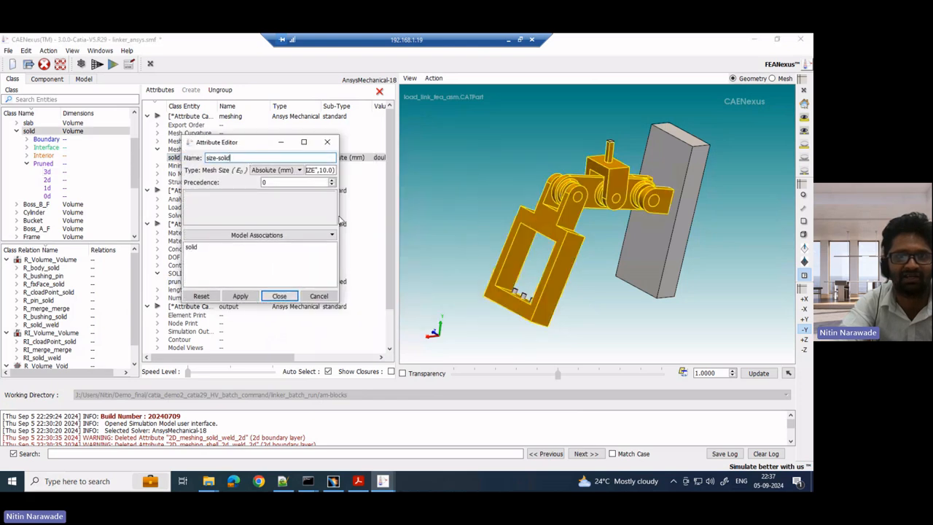
left_click_drag(339, 221, 478, 226)
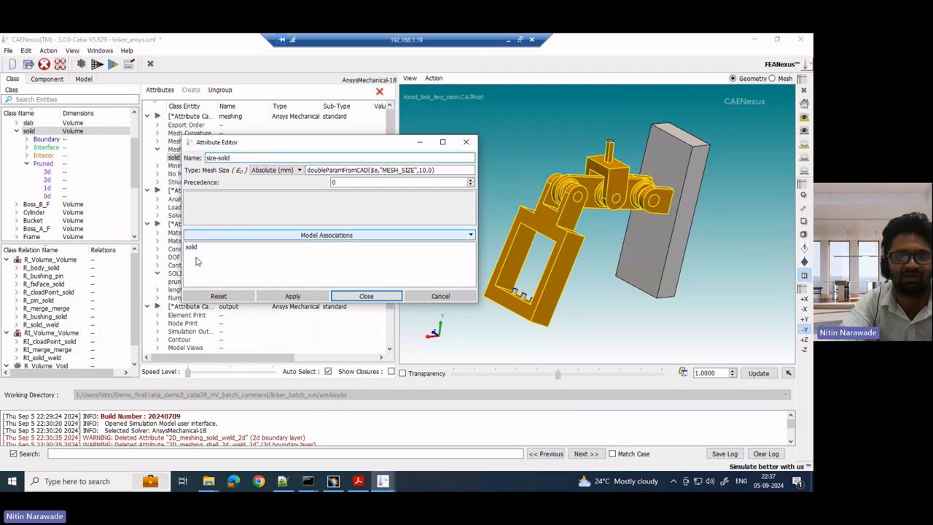
left_click(365, 296)
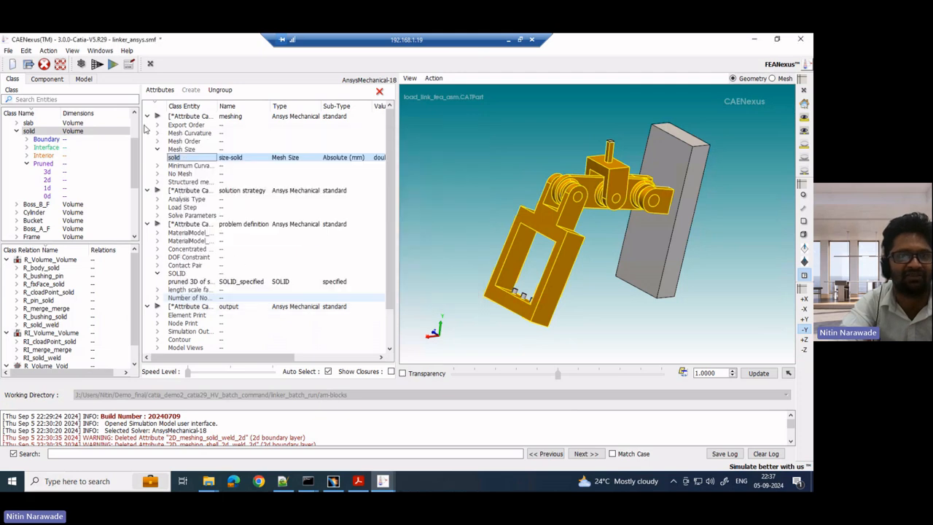
Examine the mesh size values assigned to the individual volumes at model level.
left_click(83, 79)
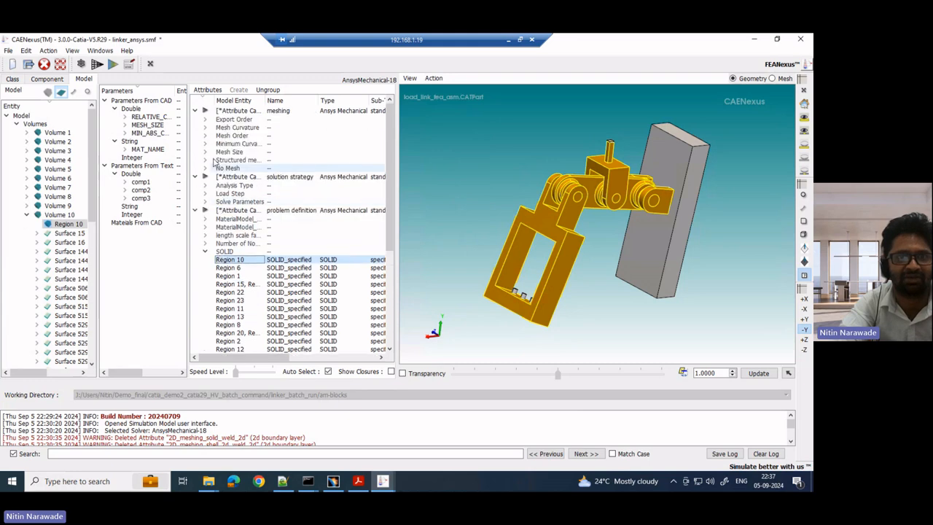
left_click(205, 152)
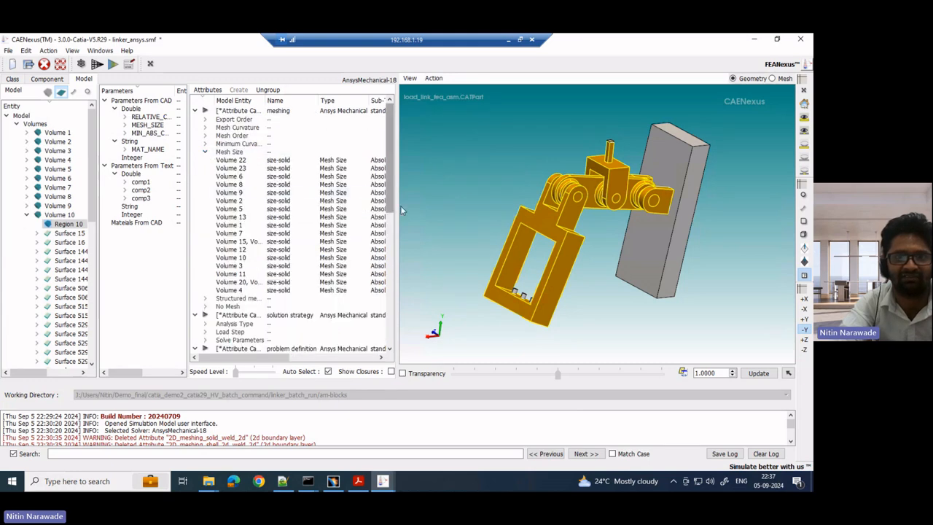
left_click_drag(398, 207, 472, 206)
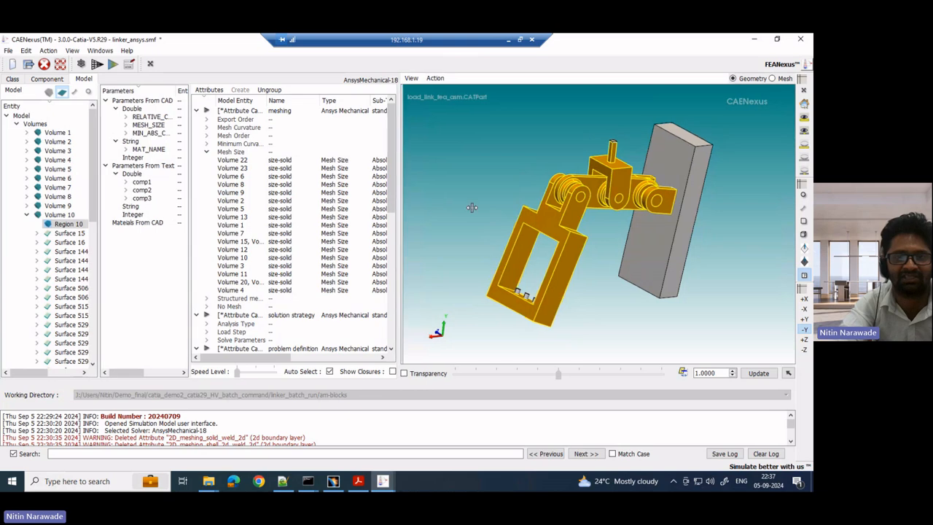
mouse_move(188, 219)
left_mouse_down()
mouse_move(276, 222)
mouse_move(186, 223)
left_mouse_up()
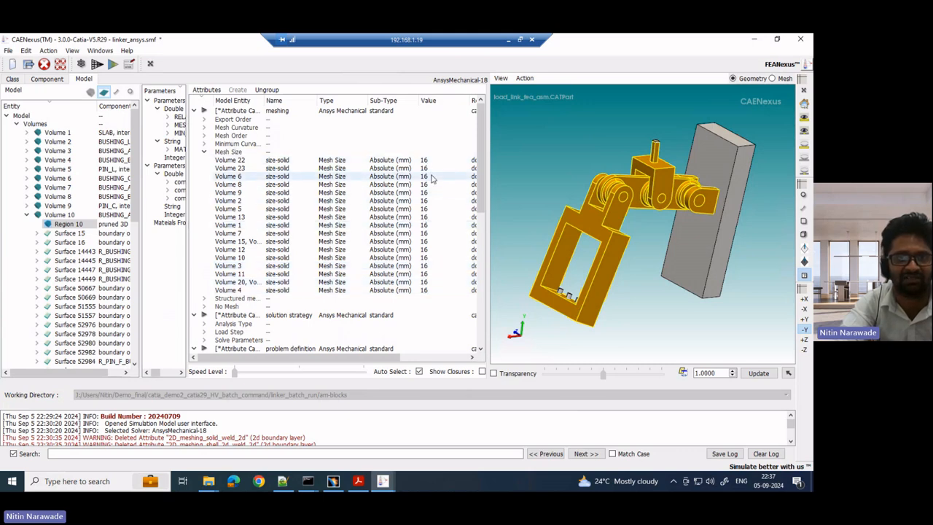
Return to the class attributes, highlight the solid class, and display the mesh of the linker model.
left_click(13, 79)
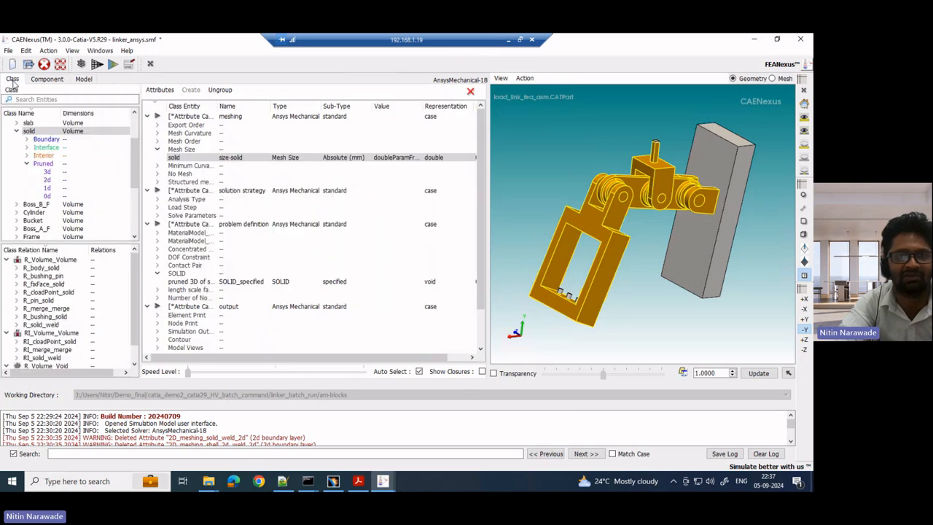
left_click(30, 132)
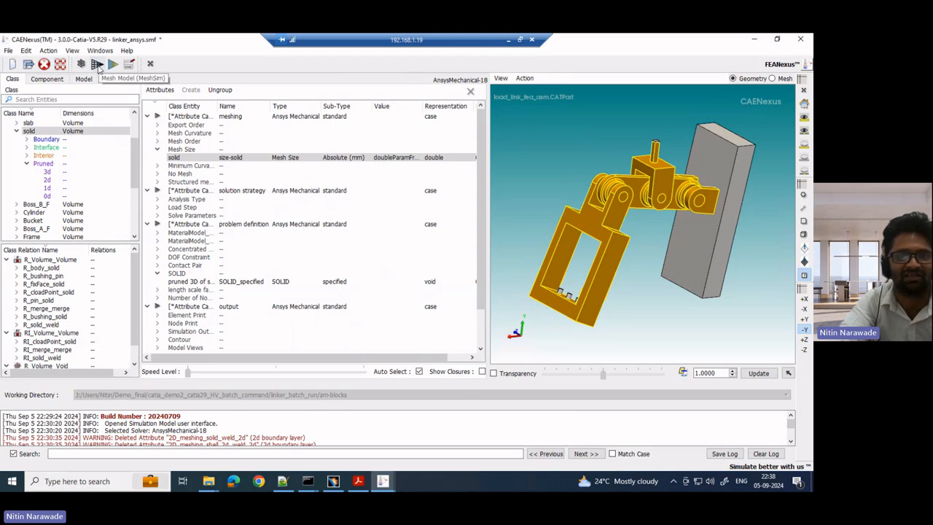
left_click(772, 78)
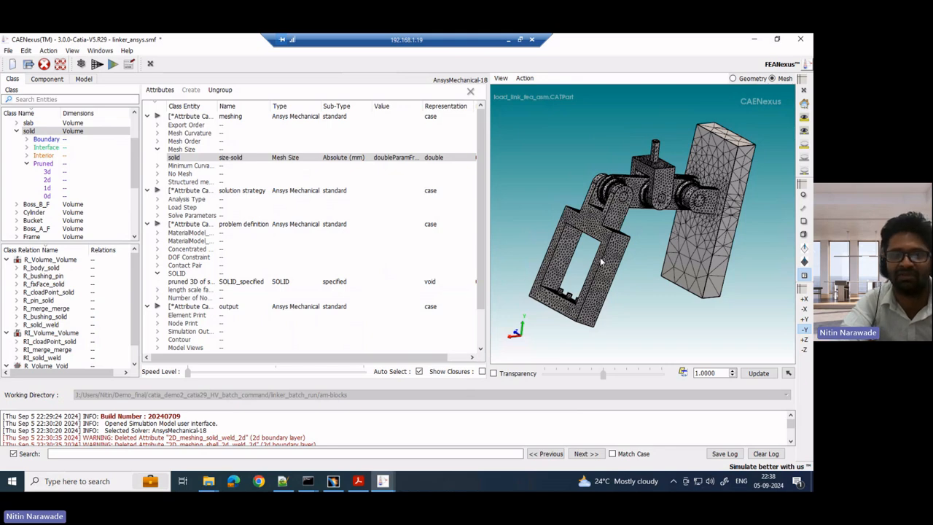
left_click(181, 157)
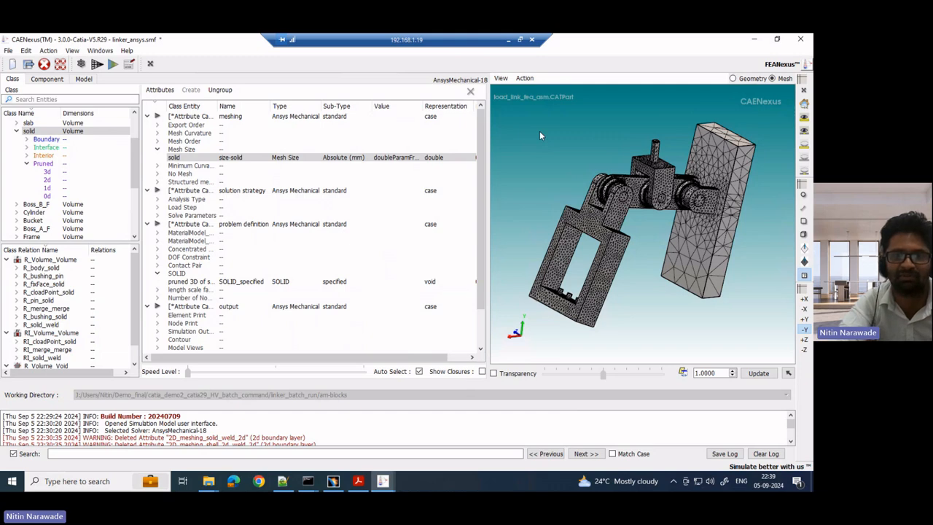
Check the cnPost output in the command prompt and the linker results folder, and switch to the linker.pdf report in Adobe Acrobat.
left_click(308, 481)
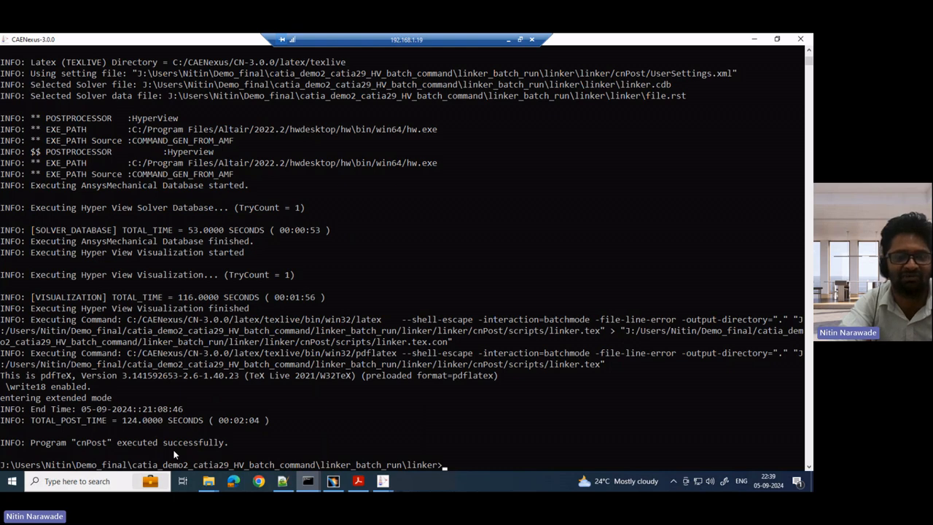
mouse_move(209, 487)
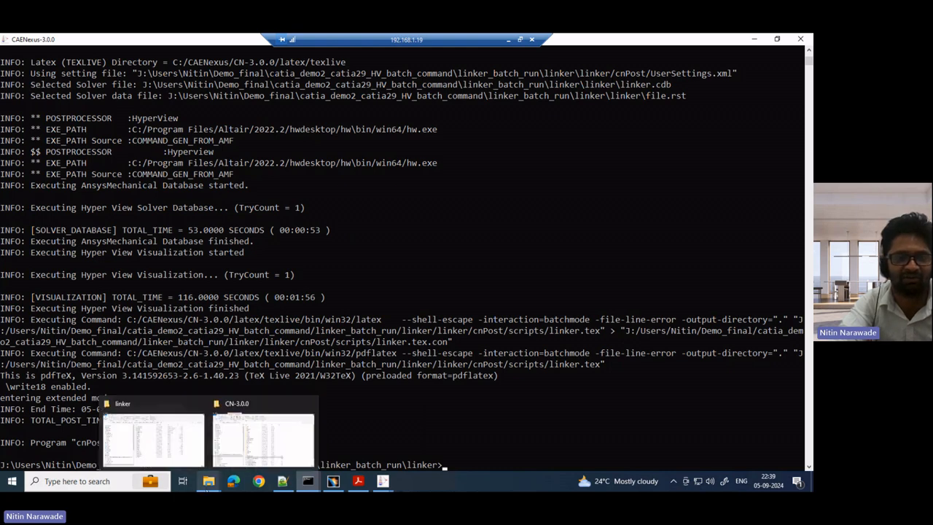
left_click(168, 449)
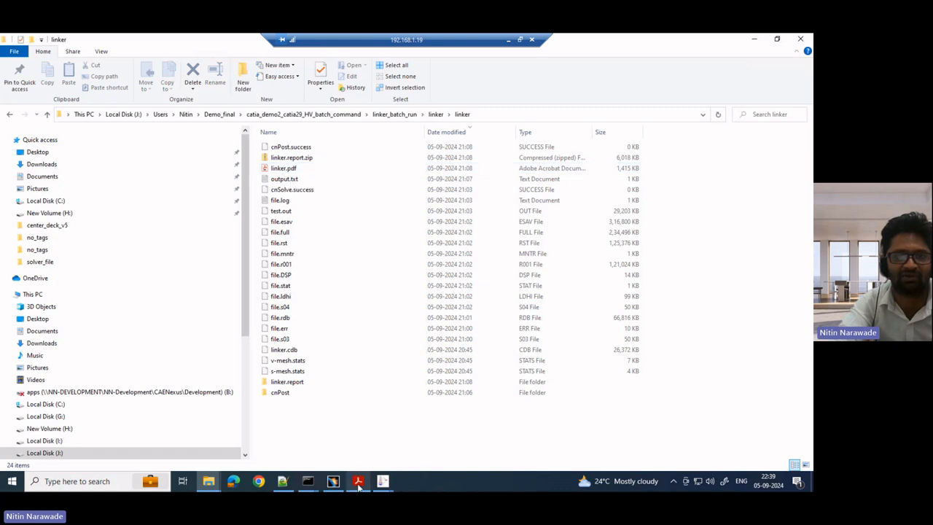
mouse_move(357, 486)
left_click(363, 452)
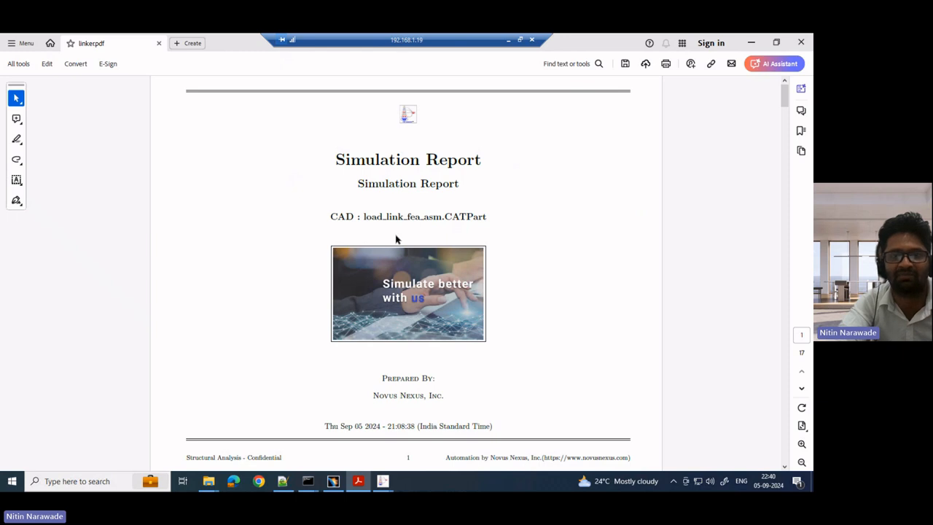
Read the simulation report's contents, model summary, component-material table and simulation inputs for load steps 3 and 4.
left_click(801, 390)
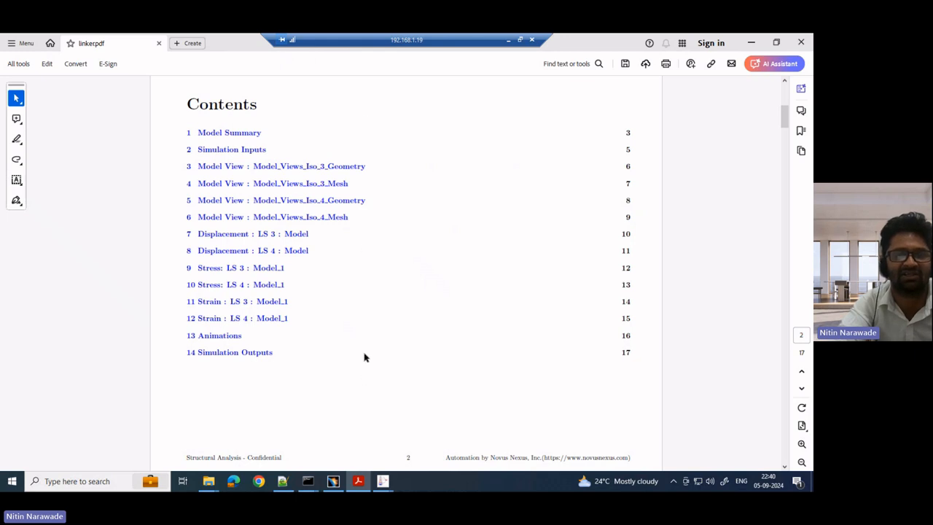
left_click(801, 392)
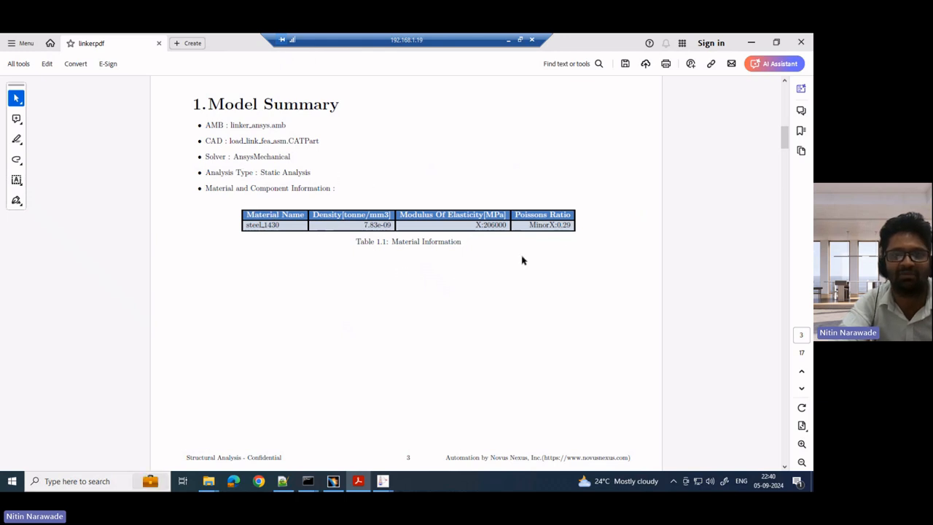
left_click(802, 391)
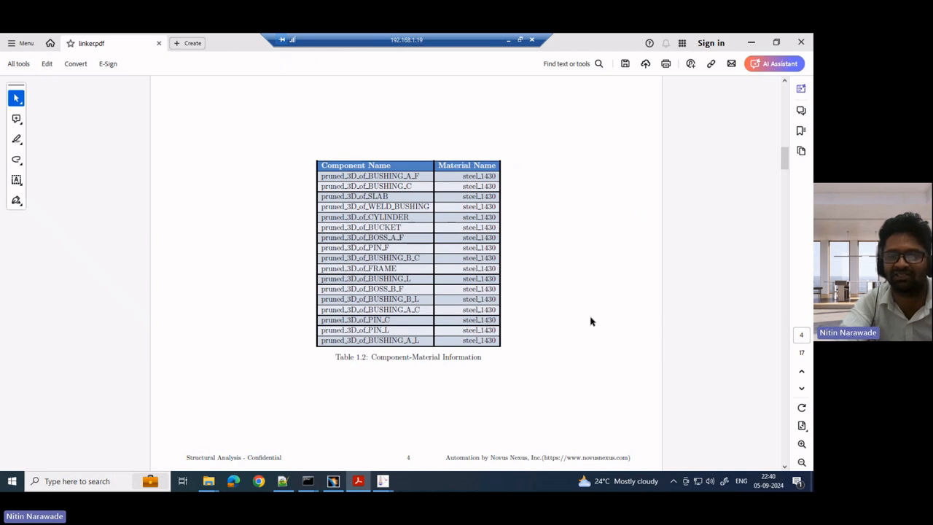
left_click(802, 392)
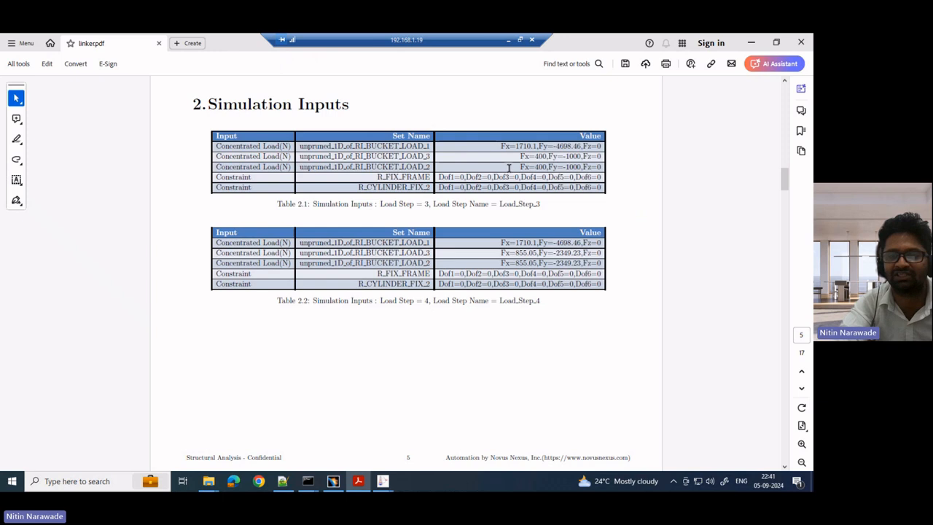
Go through the report's Iso_3 and Iso_4 model views of the linker geometry and mesh.
left_click(802, 391)
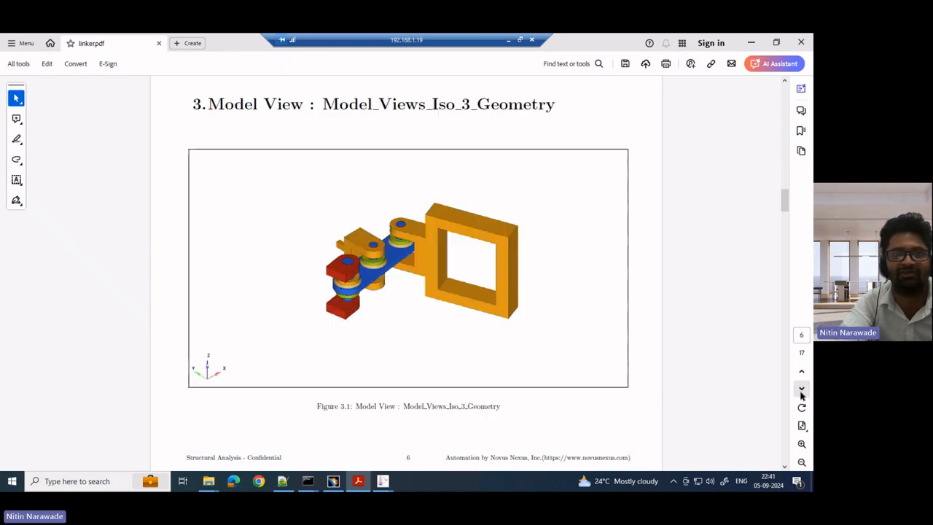
left_click(802, 391)
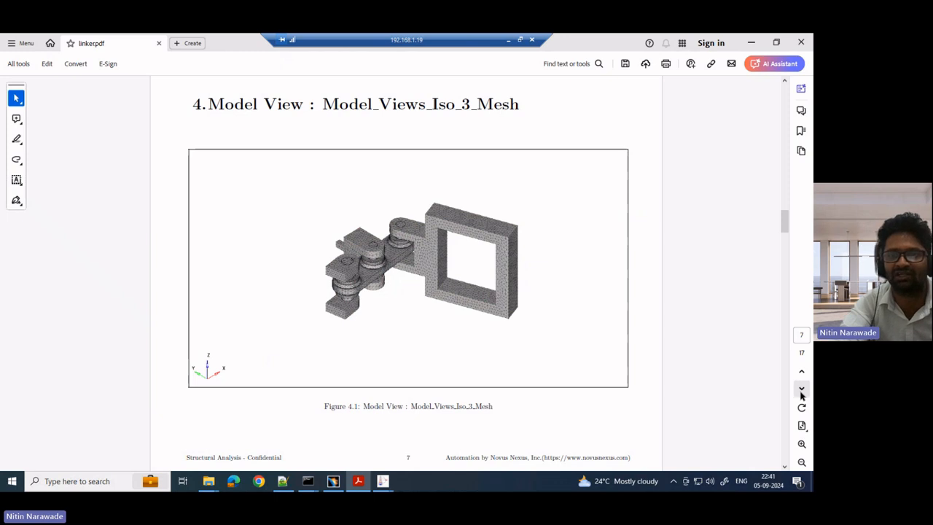
left_click(801, 391)
left_click(801, 391)
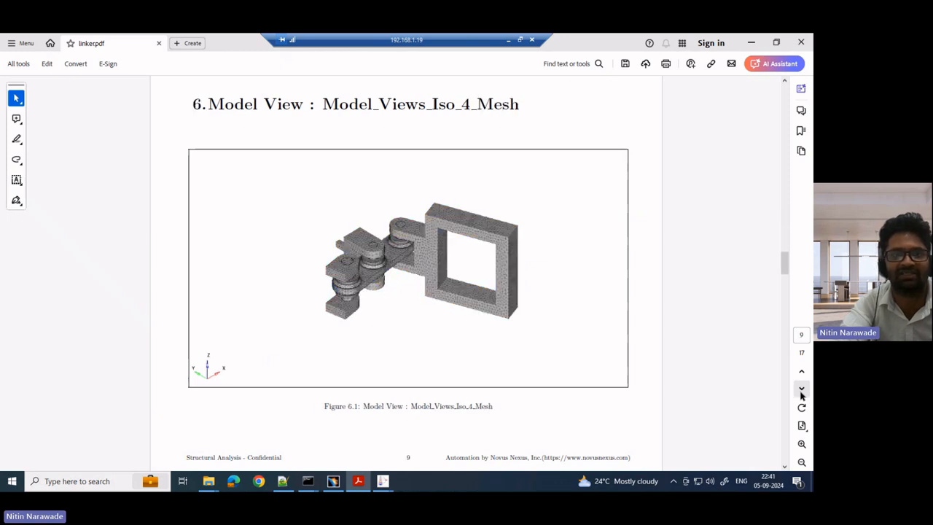
Examine the report's displacement, stress and strain contour plots for load steps 3 and 4.
left_click(801, 391)
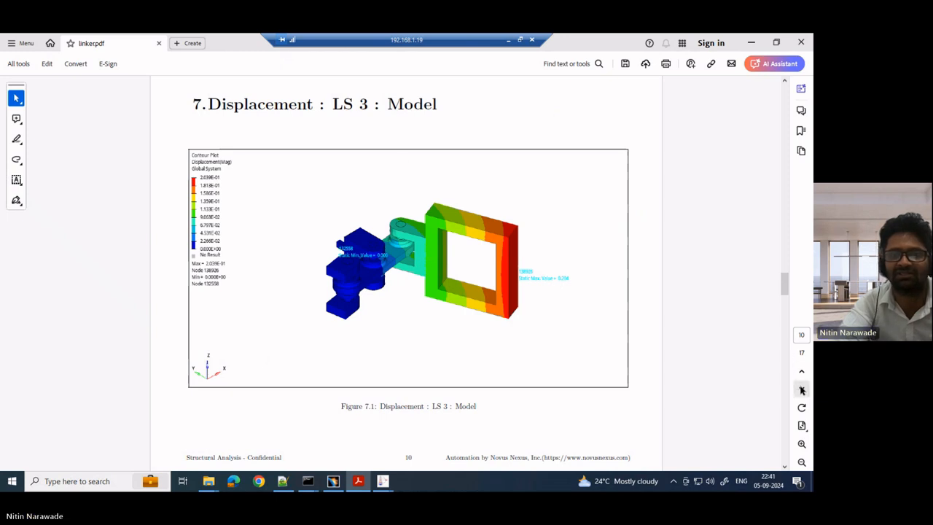
left_click(802, 391)
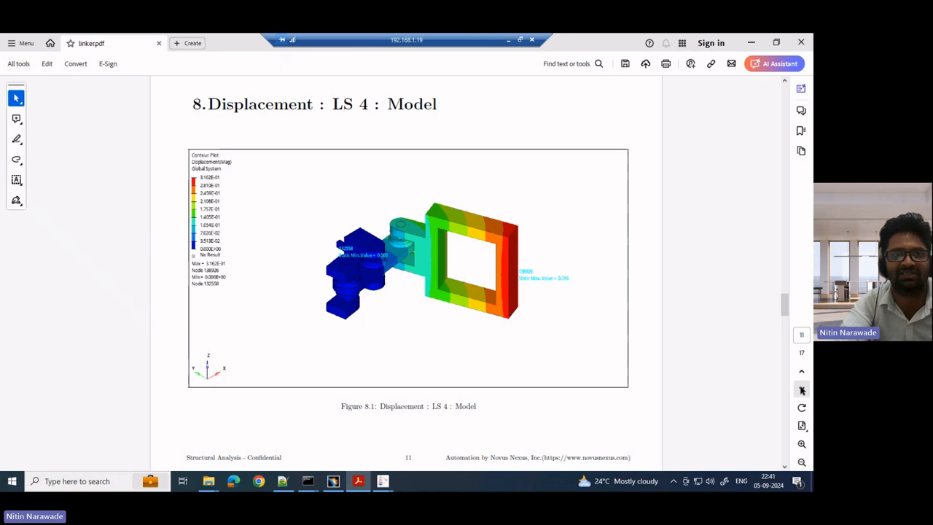
left_click(801, 392)
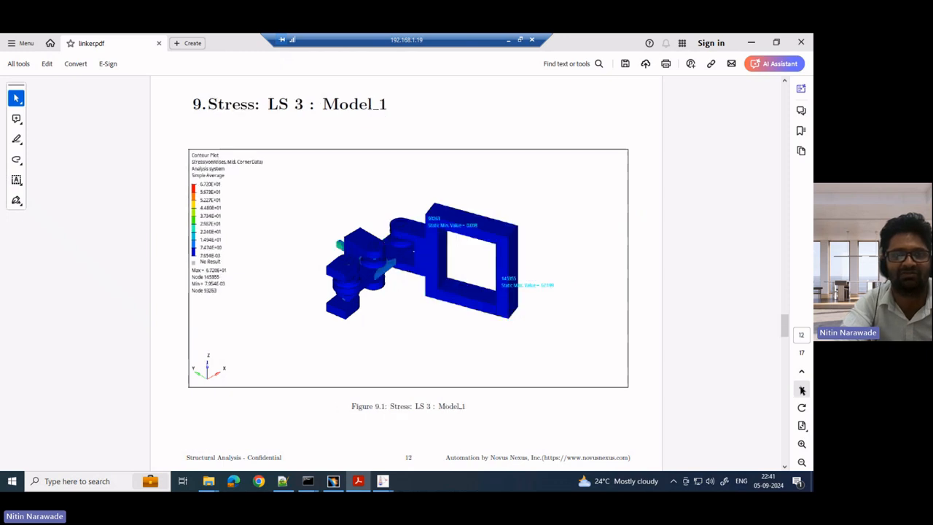
left_click(802, 392)
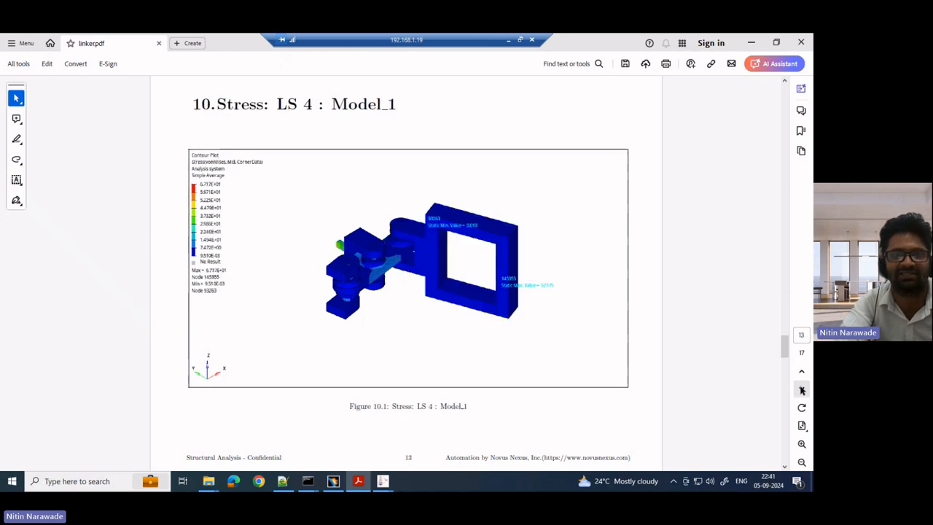
left_click(802, 392)
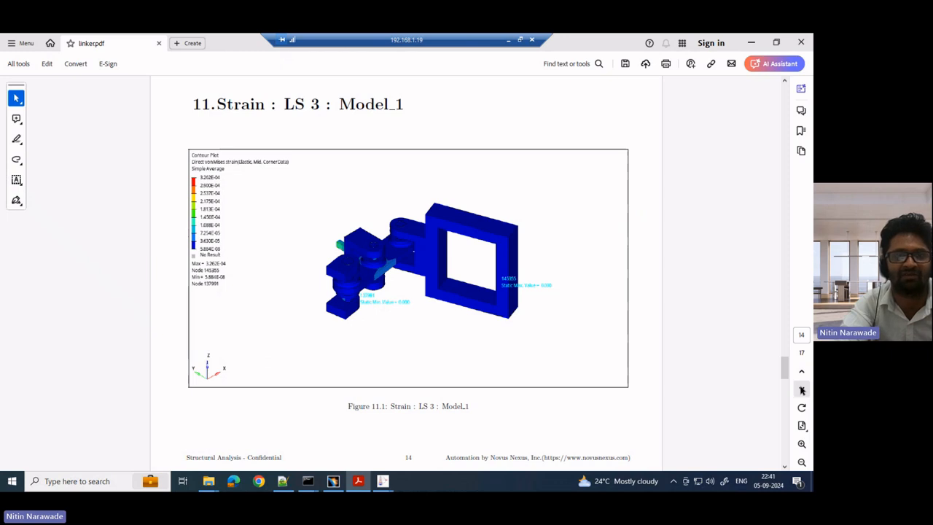
left_click(802, 391)
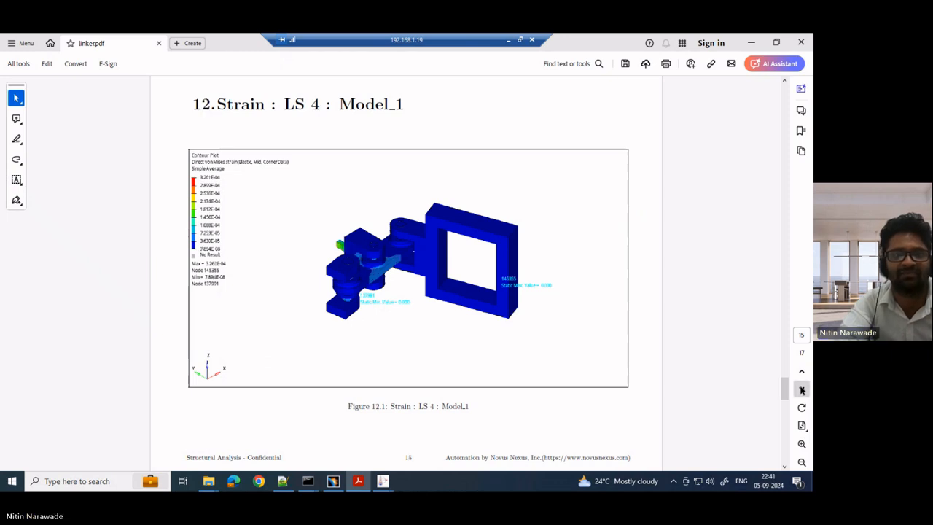
Play the load step 3 displacement animation linked in the report, and view the final Simulation Outputs tables.
left_click(801, 391)
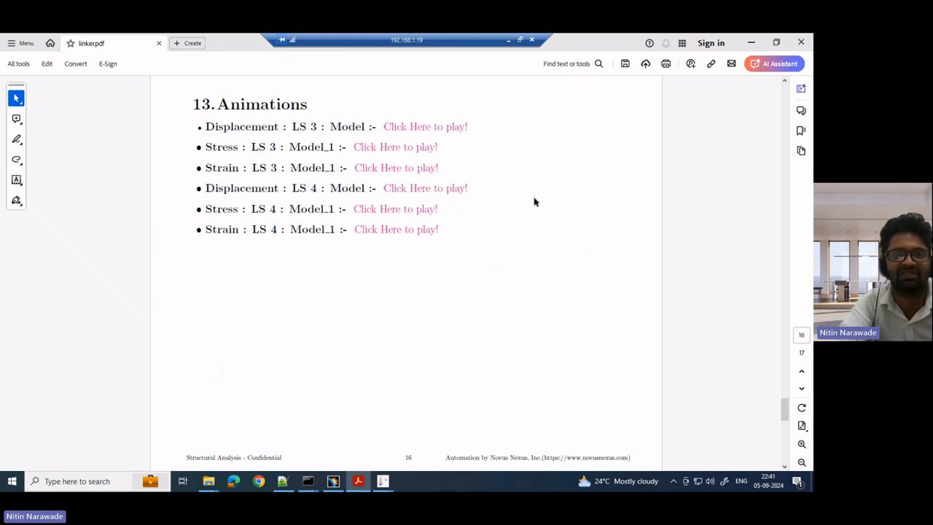
left_click(437, 130)
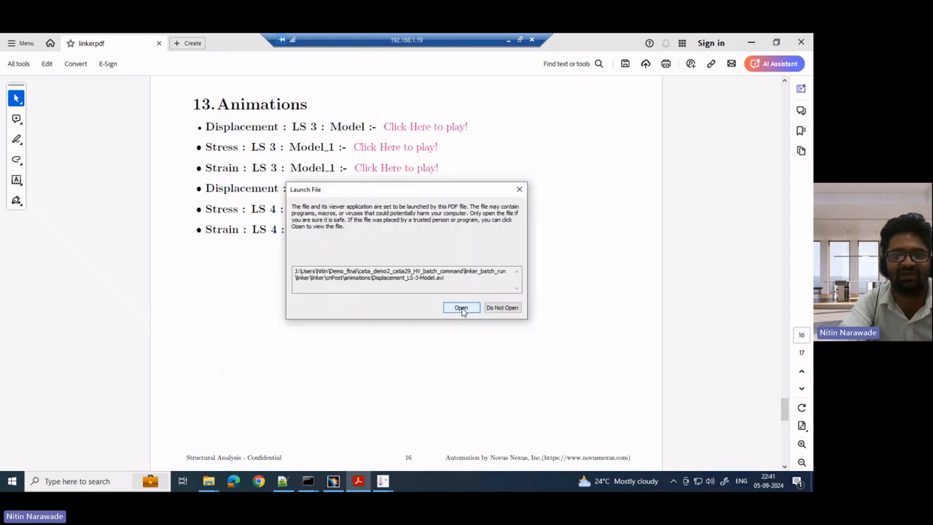
left_click(461, 307)
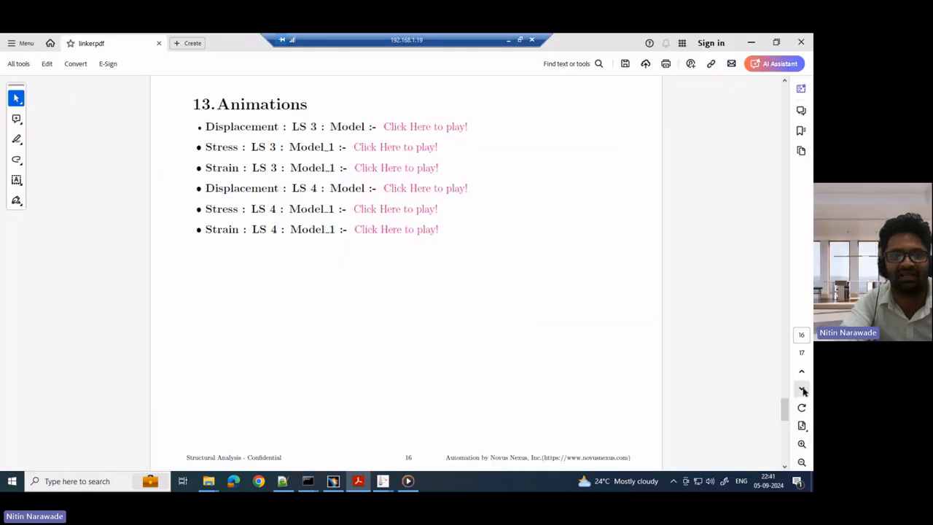
left_click(801, 389)
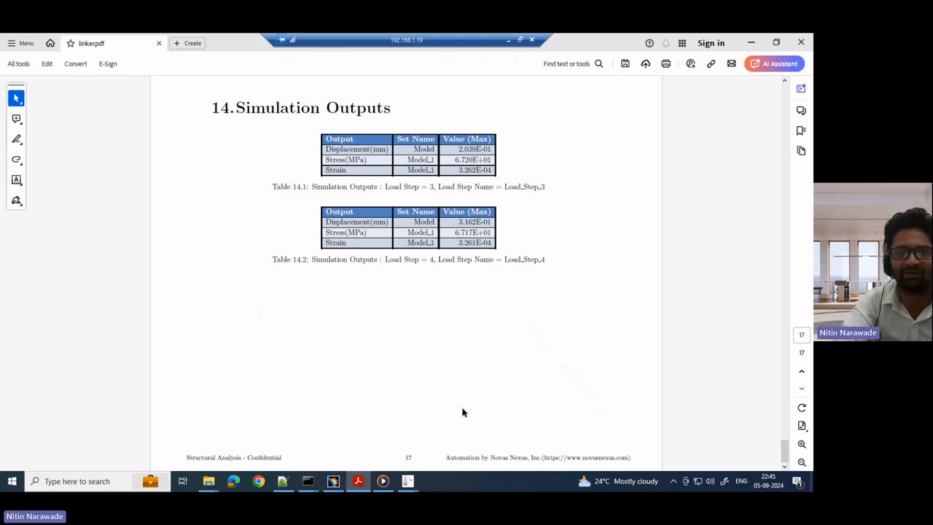
Look at the coupling part in CATIA, switch to the coupling_ansys.smf window in CAENexus, and highlight the solid class before clearing the selection.
left_click(332, 483)
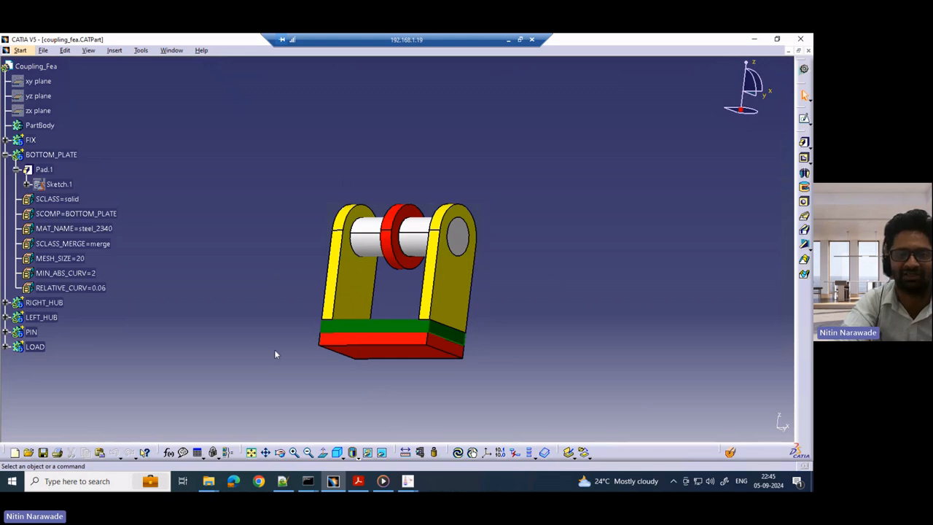
left_click(408, 482)
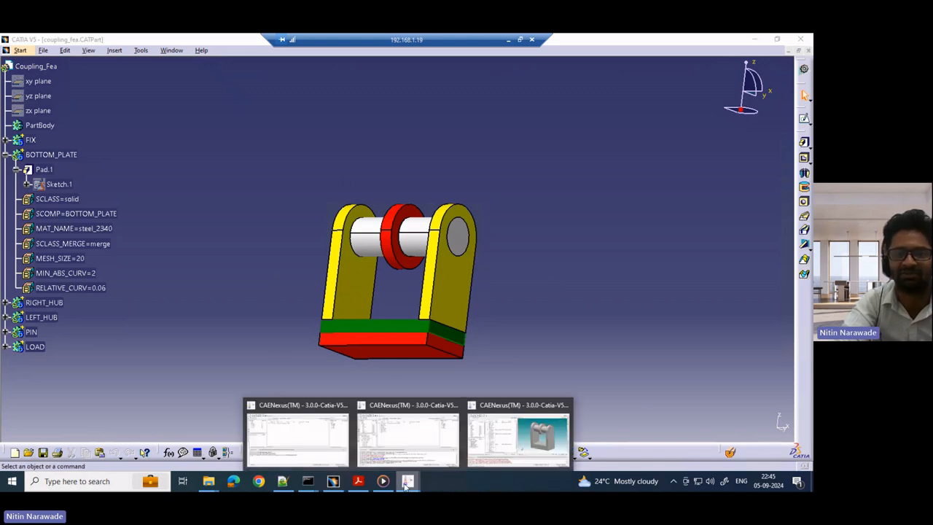
left_click(502, 443)
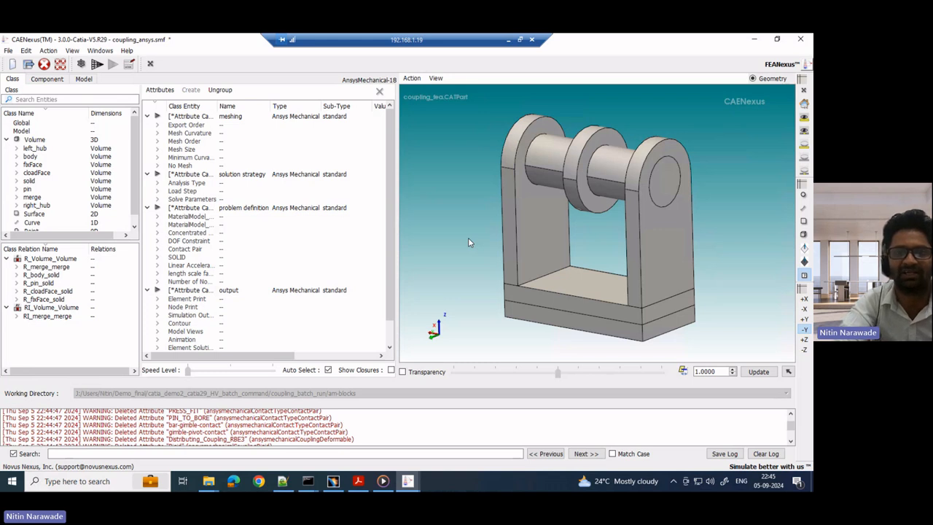
left_click(29, 181)
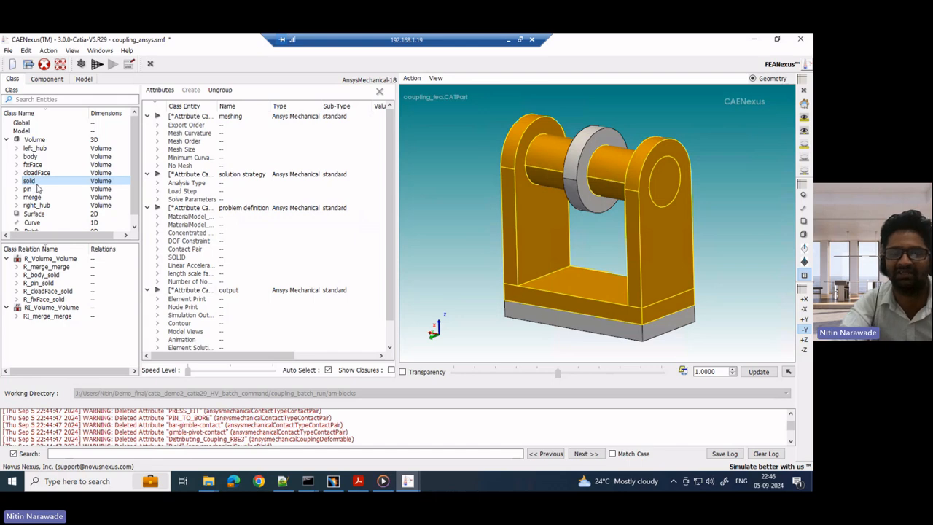
left_click(436, 286)
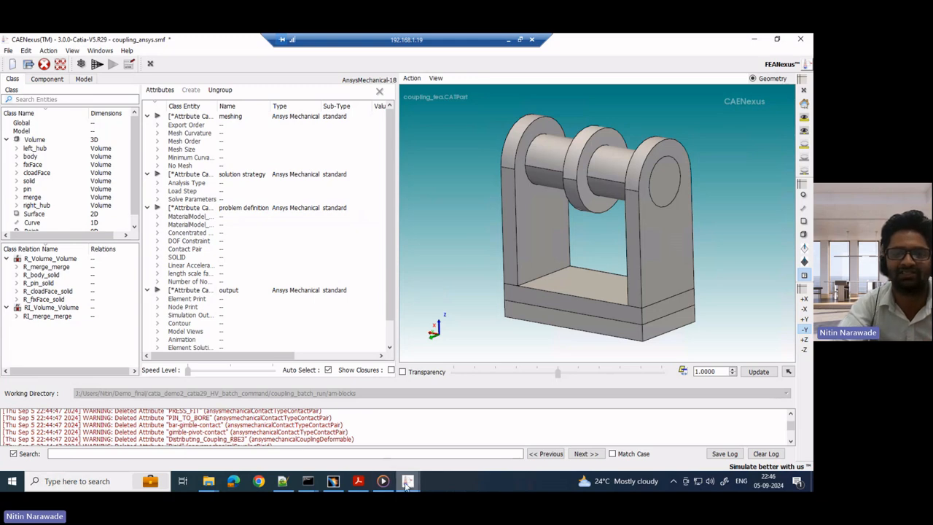
Switch to the coupling_ansys.amf abstract model in CAENexus and open its problem definition attributes.
mouse_move(408, 485)
left_click(408, 437)
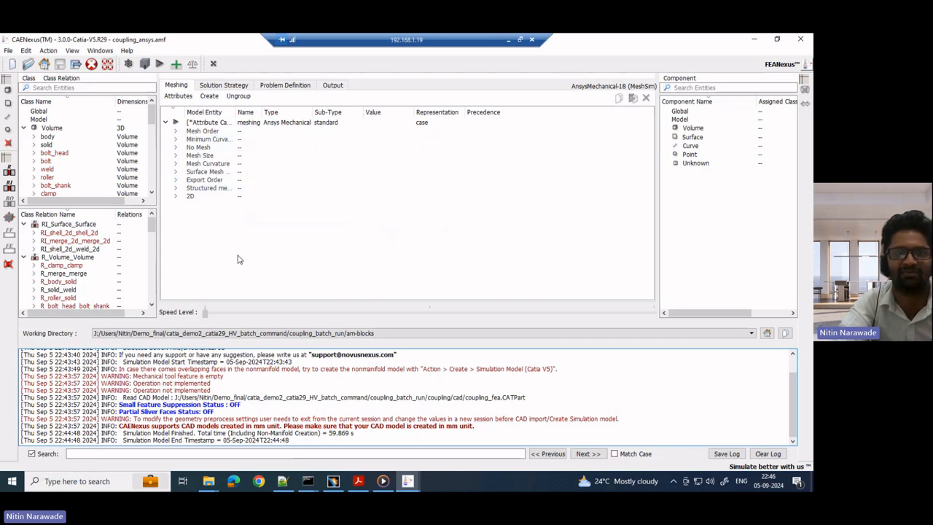
left_click(285, 87)
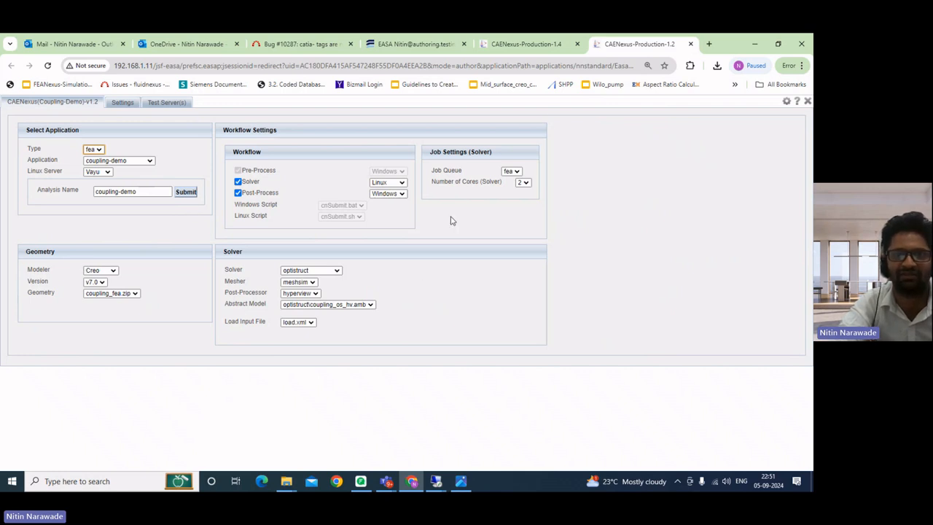
Review the HVAC demo's application, solver, custom data and attribute modification settings in the CAENexus-Production-1.4 web form, and return to the coupling demo form.
left_click(534, 45)
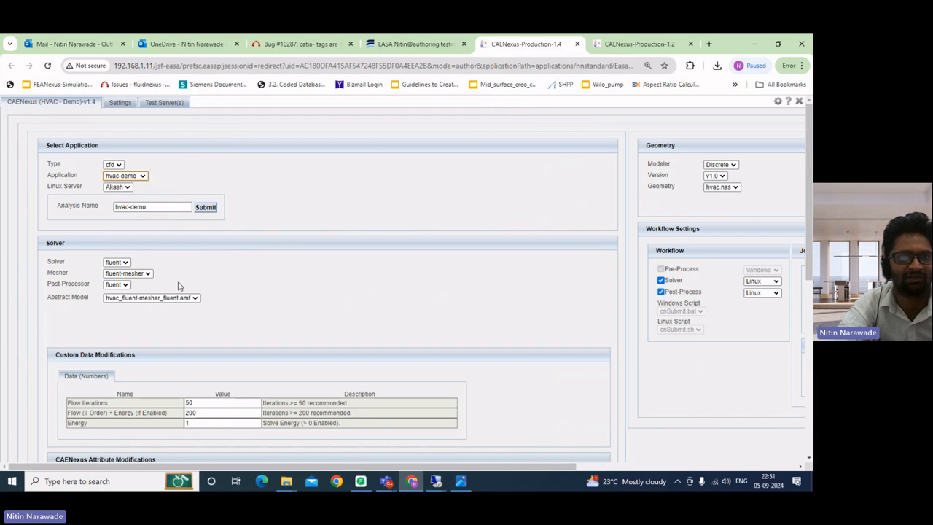
scroll(125, 293, "down", 1)
scroll(125, 293, "down", 1)
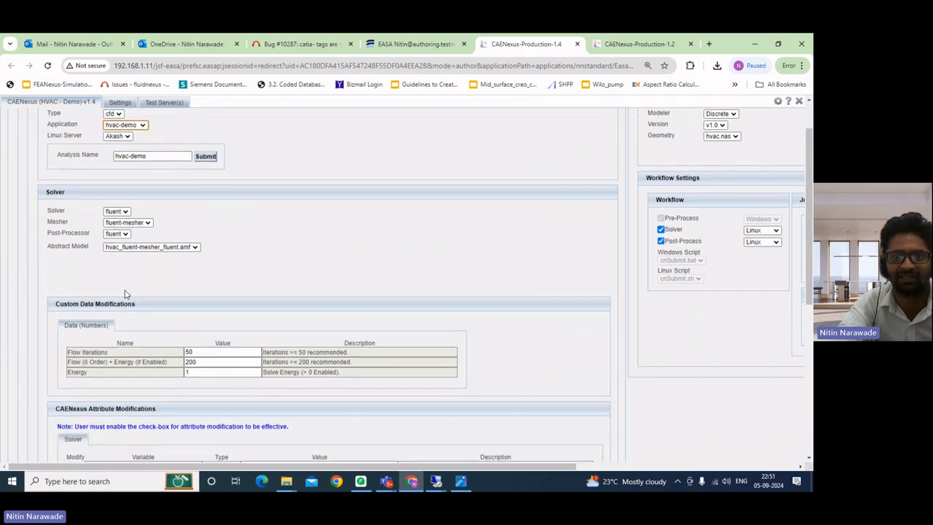
scroll(130, 292, "up", 2)
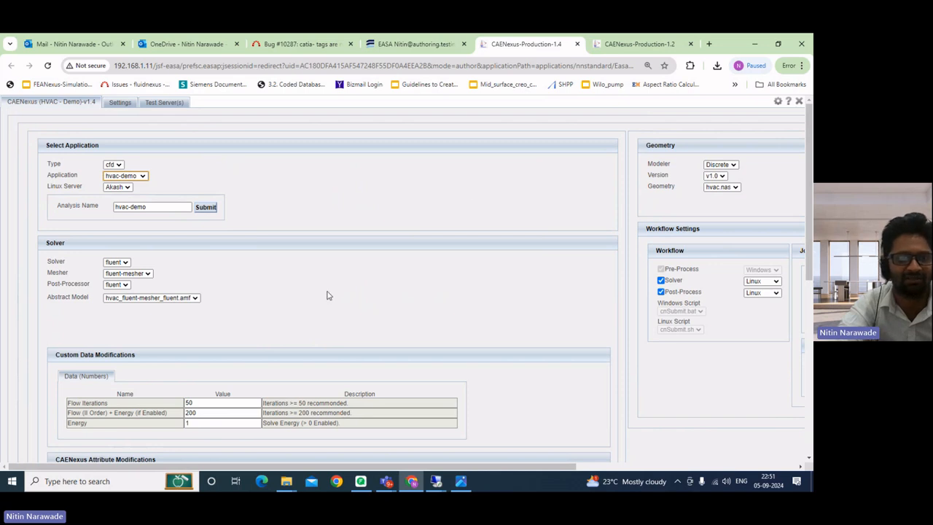
scroll(327, 293, "down", 2)
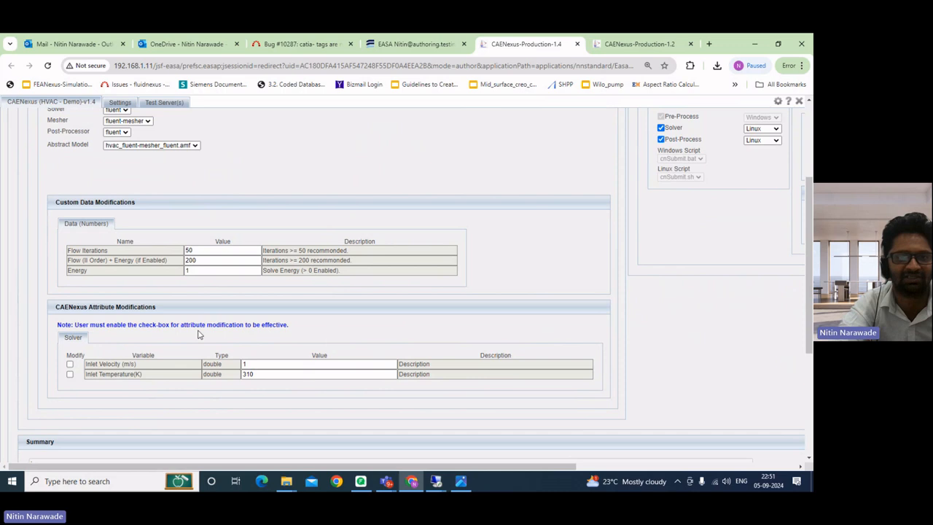
scroll(193, 381, "up", 2)
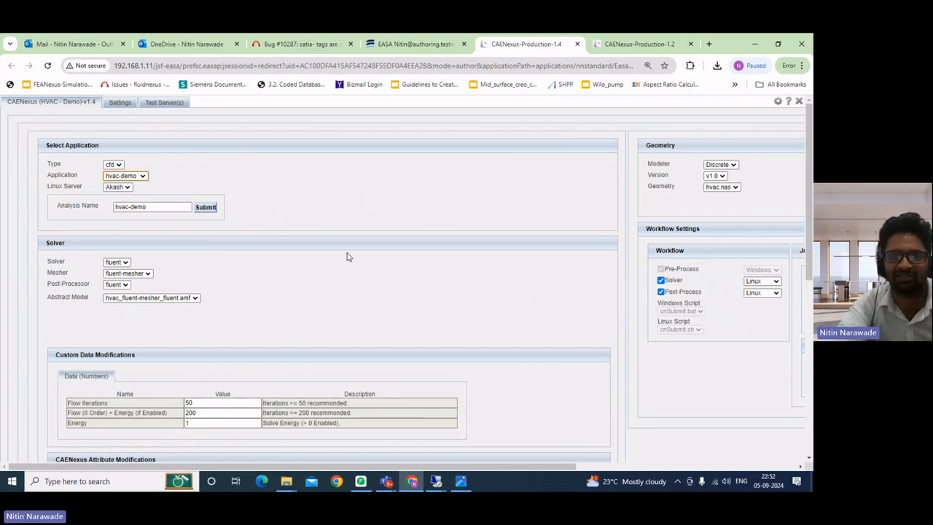
left_click(641, 44)
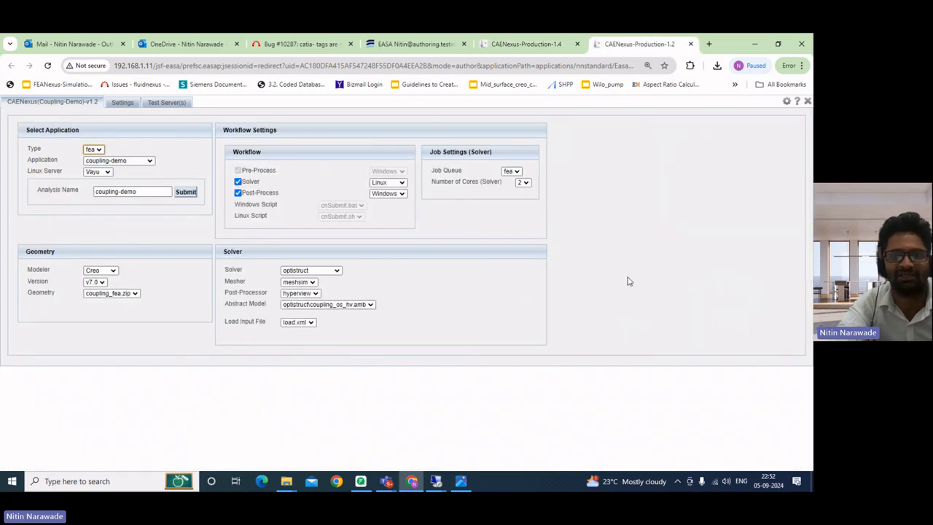